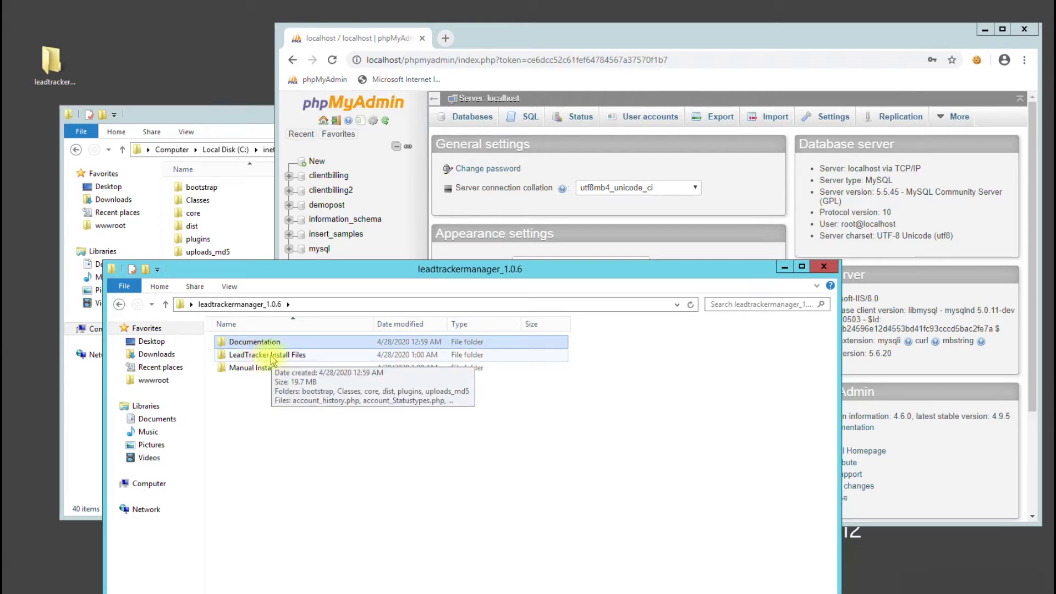
Open the LeadTracker Install Files folder, then bring up the wwwroot leadtracker folder window
{"action": "double_click", "coordinate": [278, 355]}
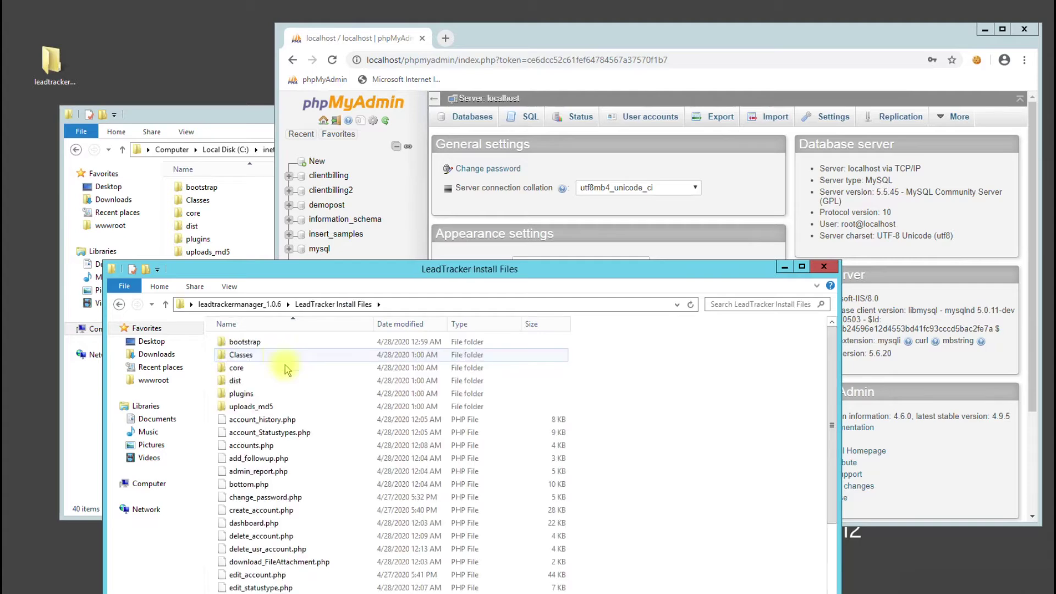
{"action": "left_click", "coordinate": [229, 121]}
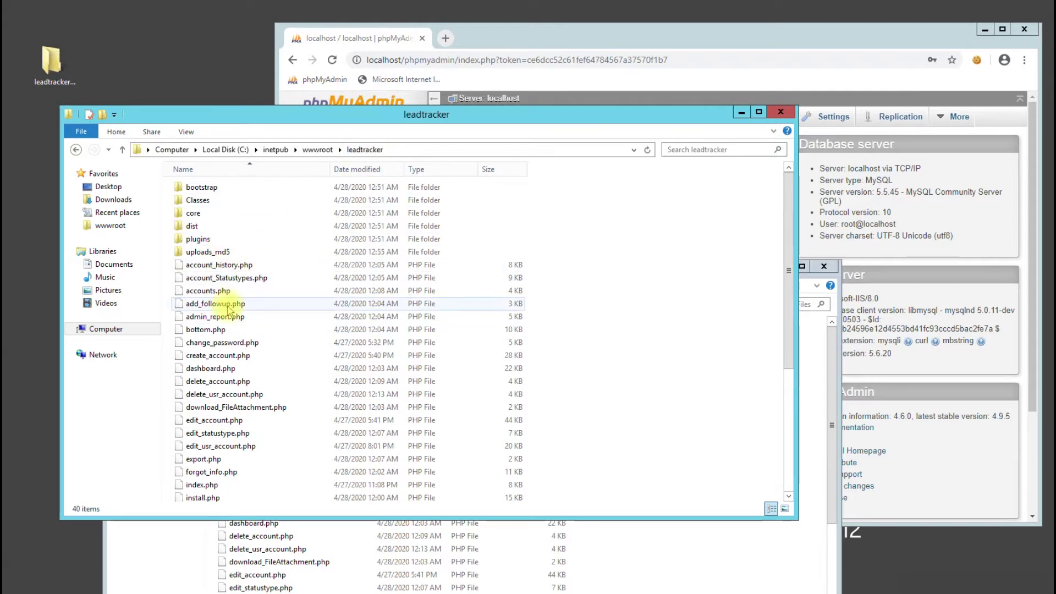
{"action": "left_click", "coordinate": [446, 37]}
Load localhost/leadtracker in a new Chrome tab
{"action": "left_click", "coordinate": [446, 38]}
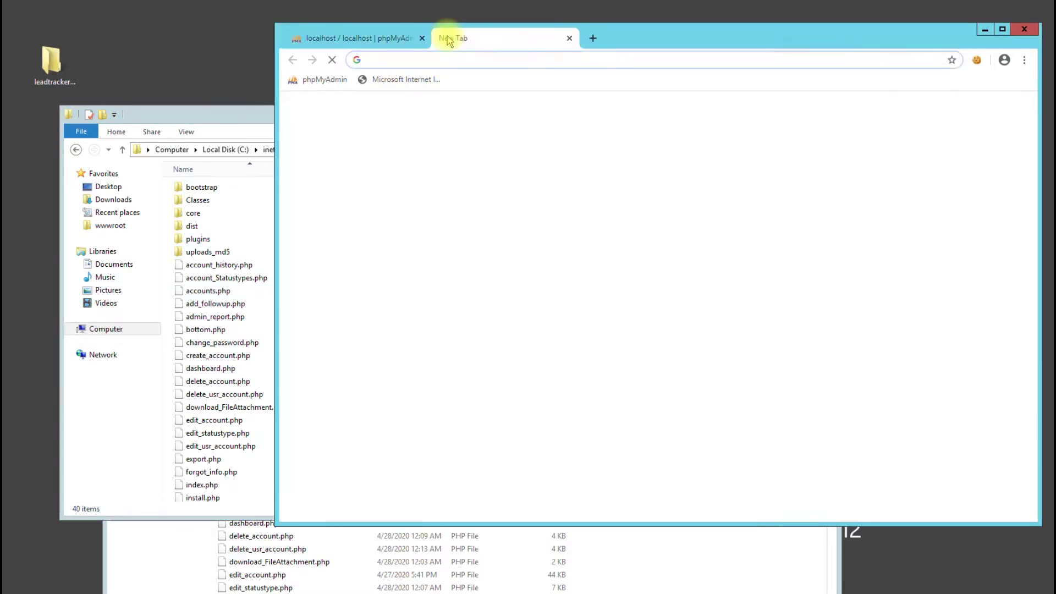
{"action": "type", "text": "loca"}
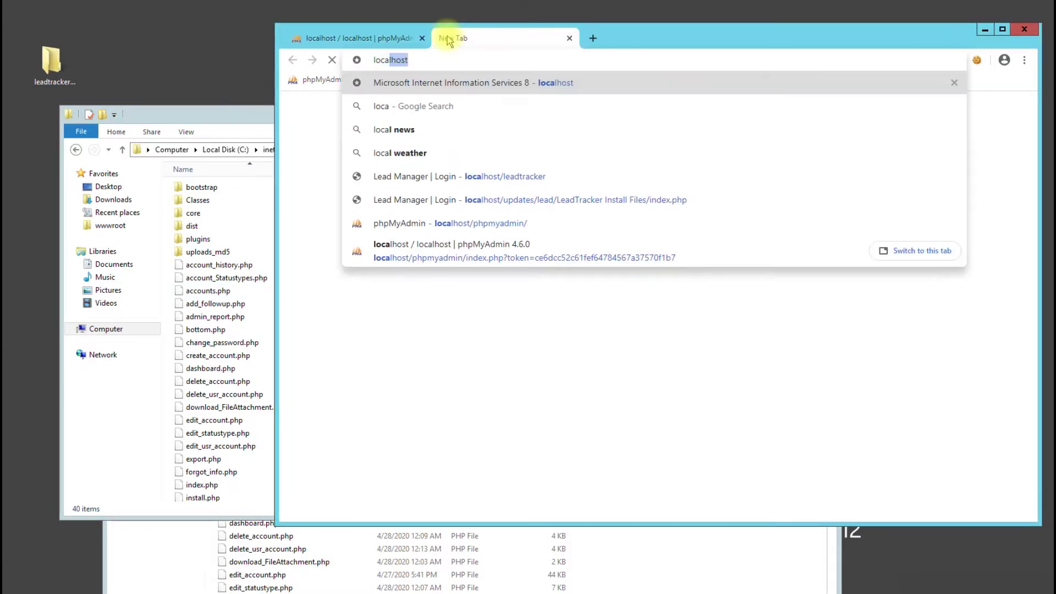
{"action": "type", "text": "lhost"}
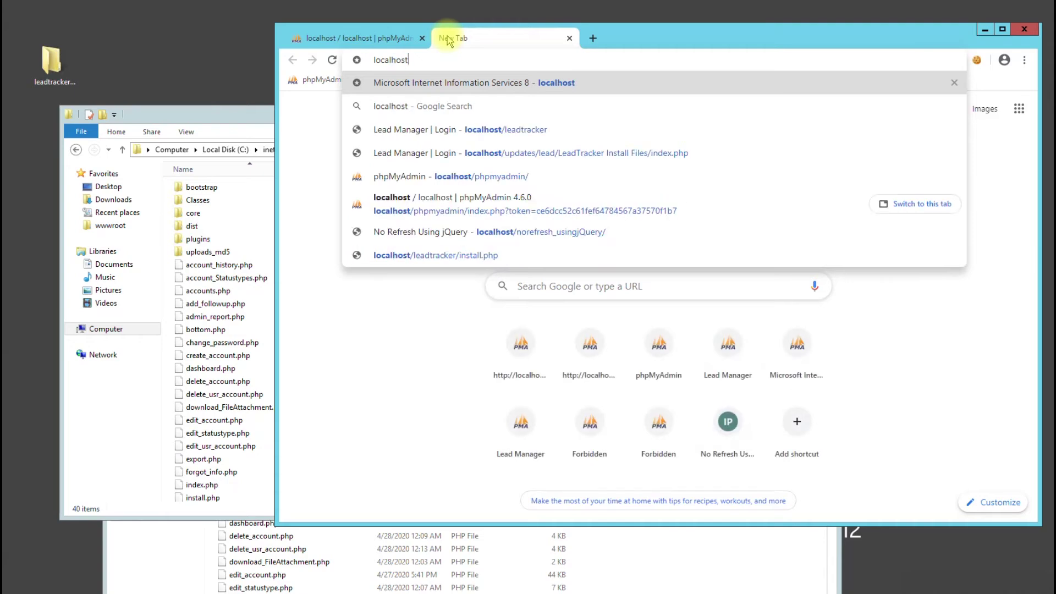
{"action": "type", "text": "/l"}
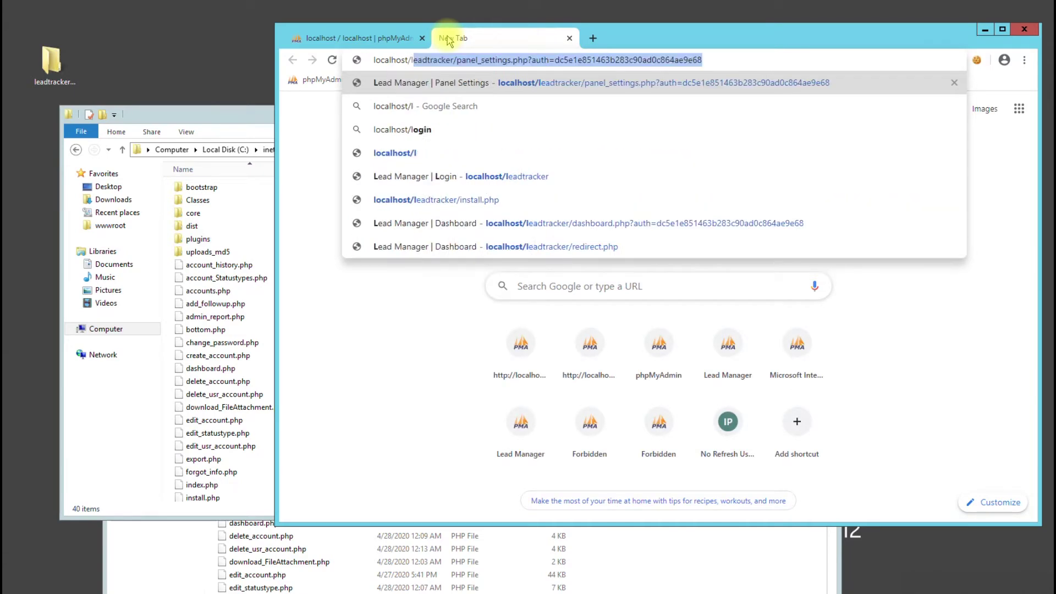
{"action": "type", "text": "eadtracker"}
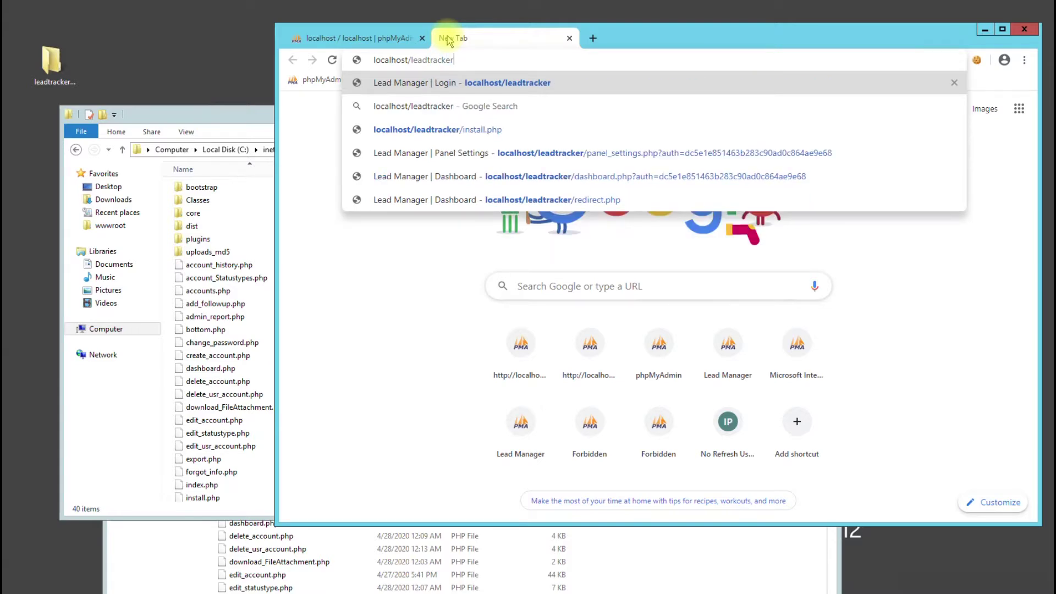
{"action": "key", "text": "Return"}
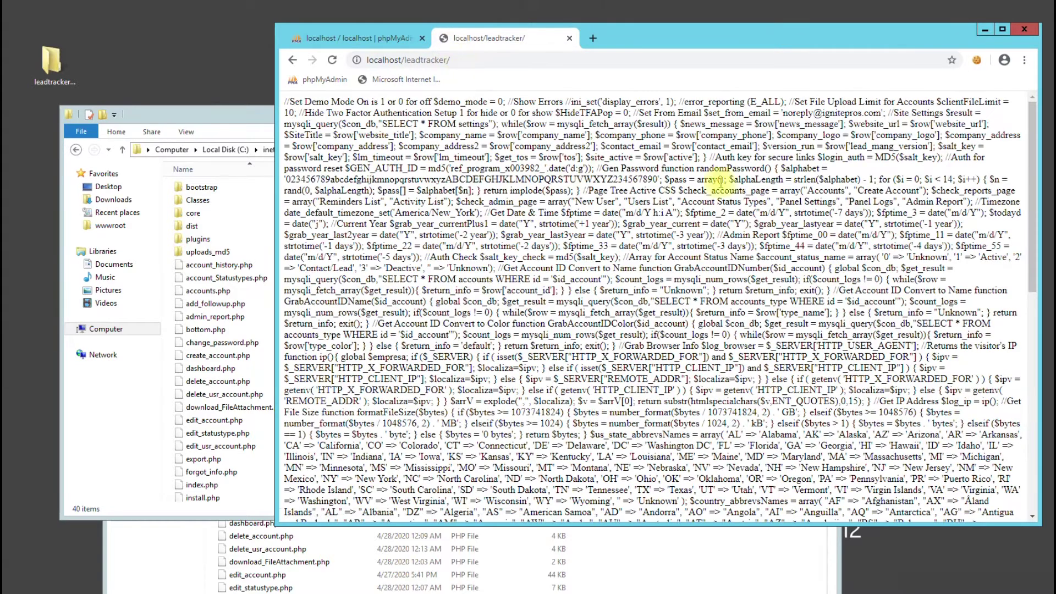
{"action": "left_click_drag", "start_coordinate": [346, 123], "coordinate": [695, 388]}
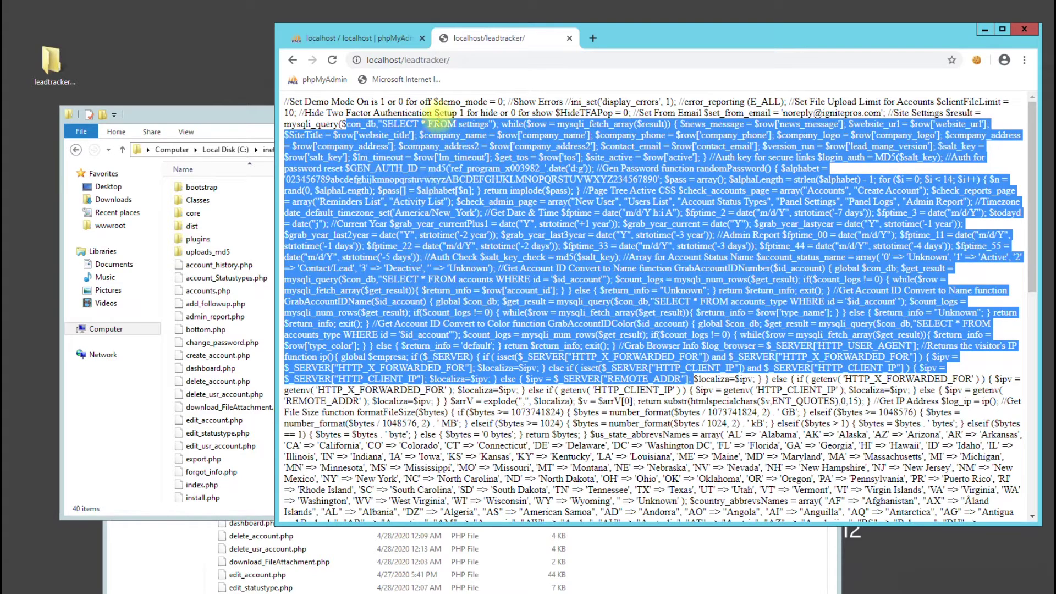
Go to the installer at localhost/leadtracker/install.php
{"action": "left_click", "coordinate": [490, 61]}
{"action": "left_click", "coordinate": [494, 61]}
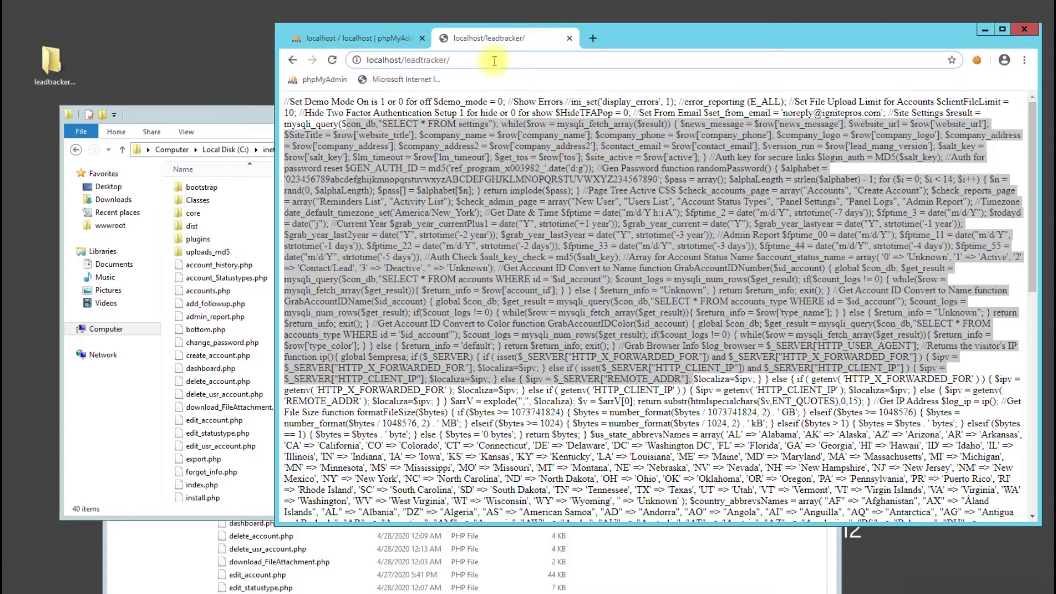
{"action": "type", "text": "instal"}
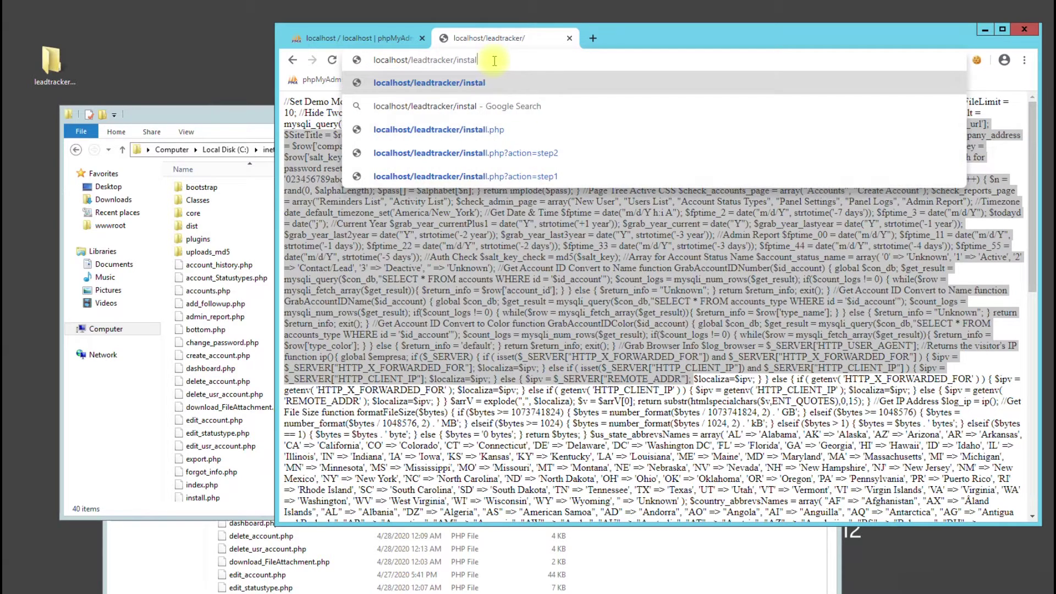
{"action": "type", "text": "l.php"}
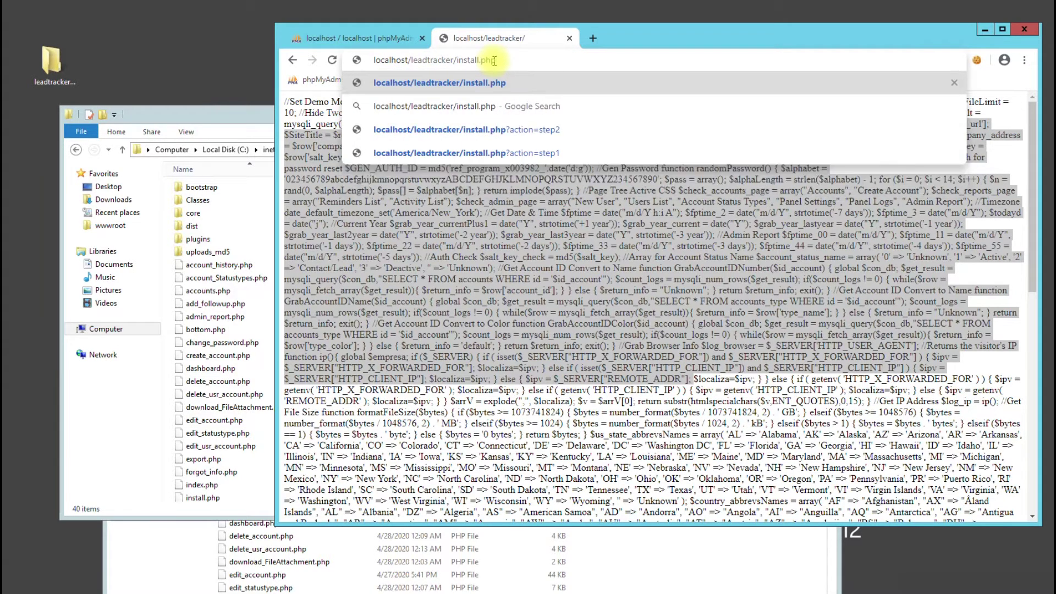
{"action": "key", "text": "Return"}
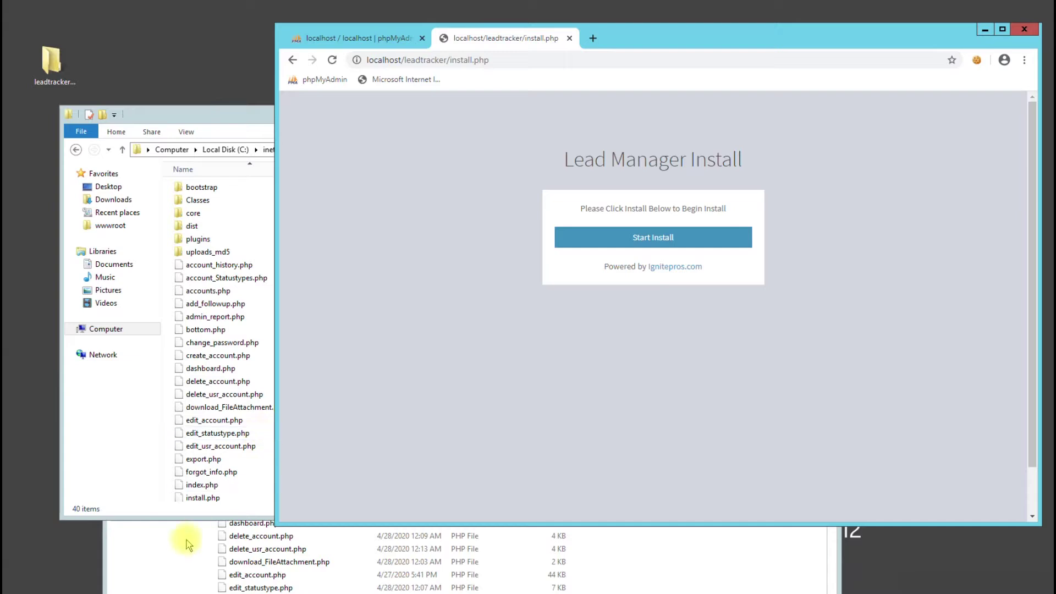
{"action": "left_click", "coordinate": [132, 560]}
Read the database connection and lead_manager.sql import steps in Manual Install's notes.txt
{"action": "left_click", "coordinate": [256, 304]}
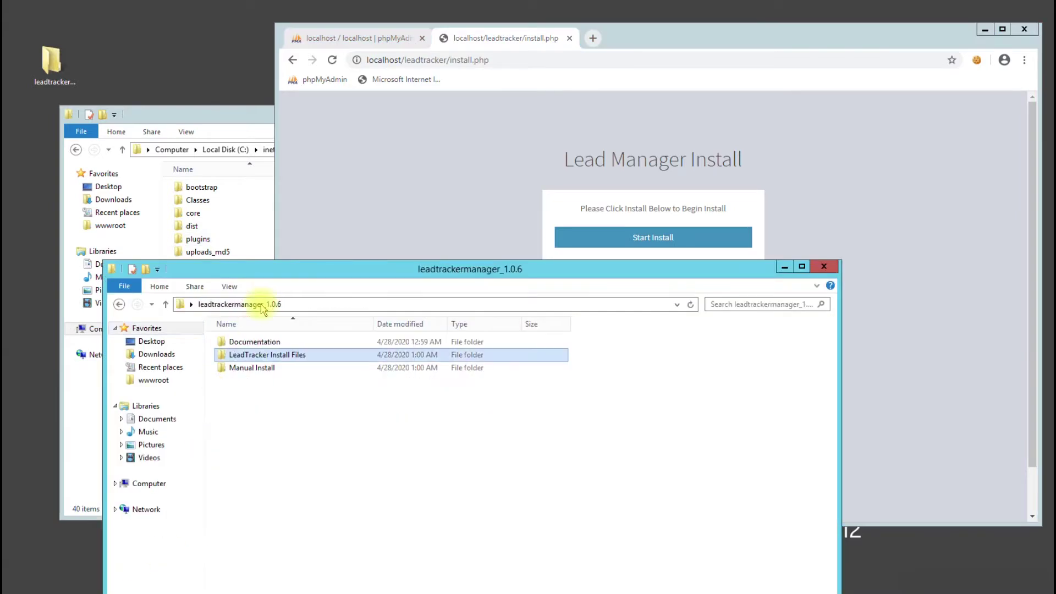
{"action": "double_click", "coordinate": [262, 369]}
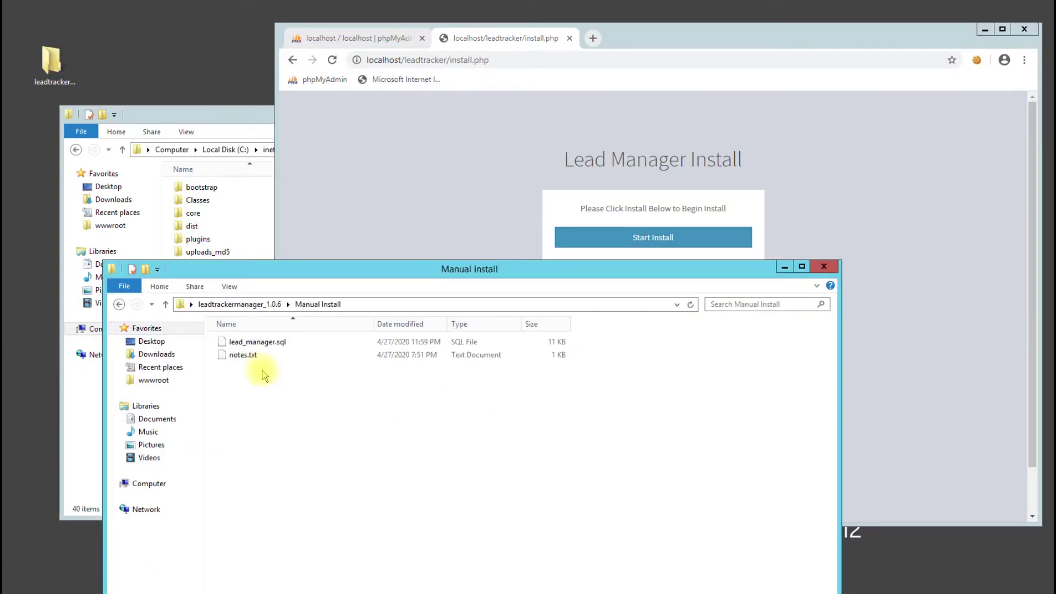
{"action": "double_click", "coordinate": [254, 354]}
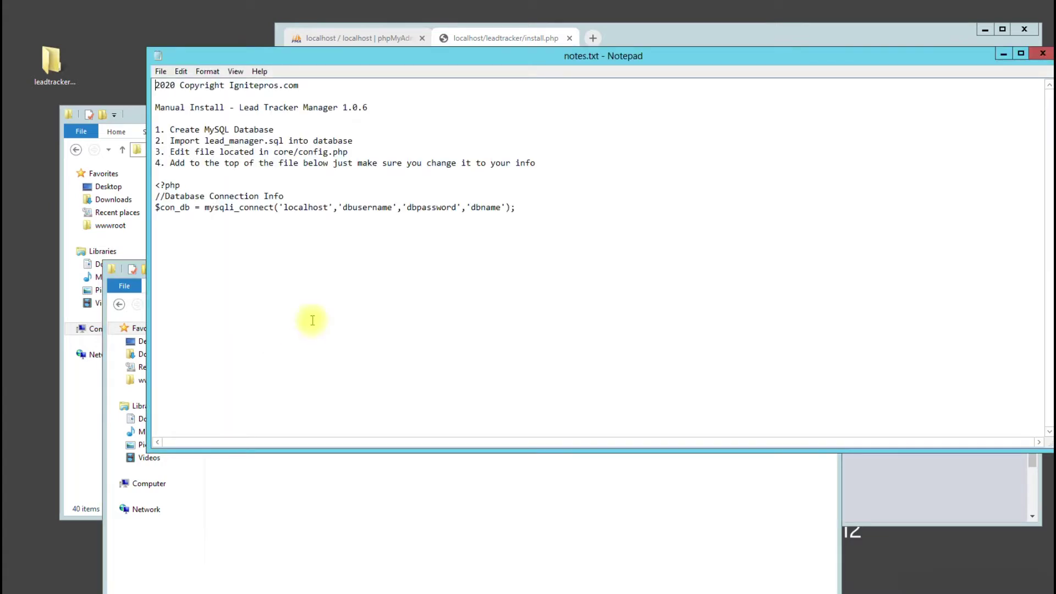
{"action": "left_click_drag", "start_coordinate": [517, 207], "coordinate": [153, 186]}
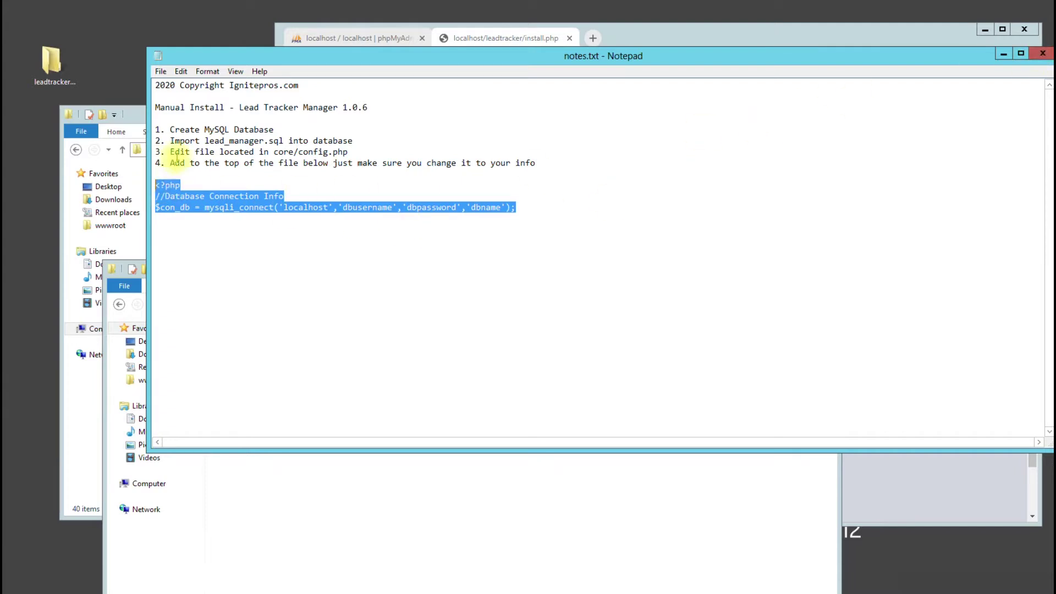
{"action": "left_click_drag", "start_coordinate": [184, 141], "coordinate": [353, 141]}
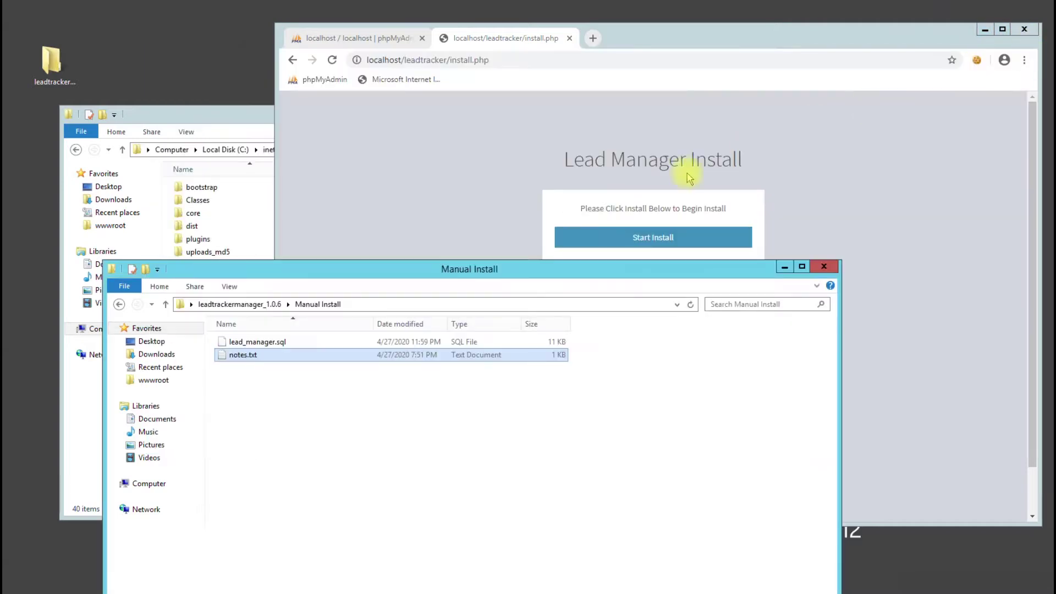
{"action": "left_click", "coordinate": [1042, 53]}
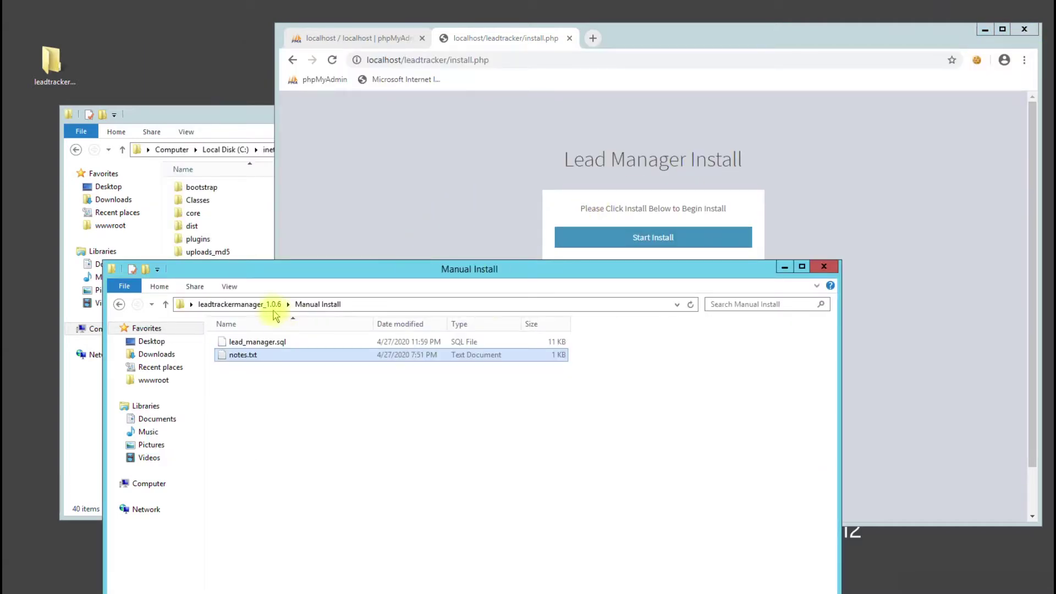
{"action": "left_click", "coordinate": [269, 304]}
Close the package folder and start the install, reaching the database form with hostname localhost
{"action": "left_click", "coordinate": [823, 266]}
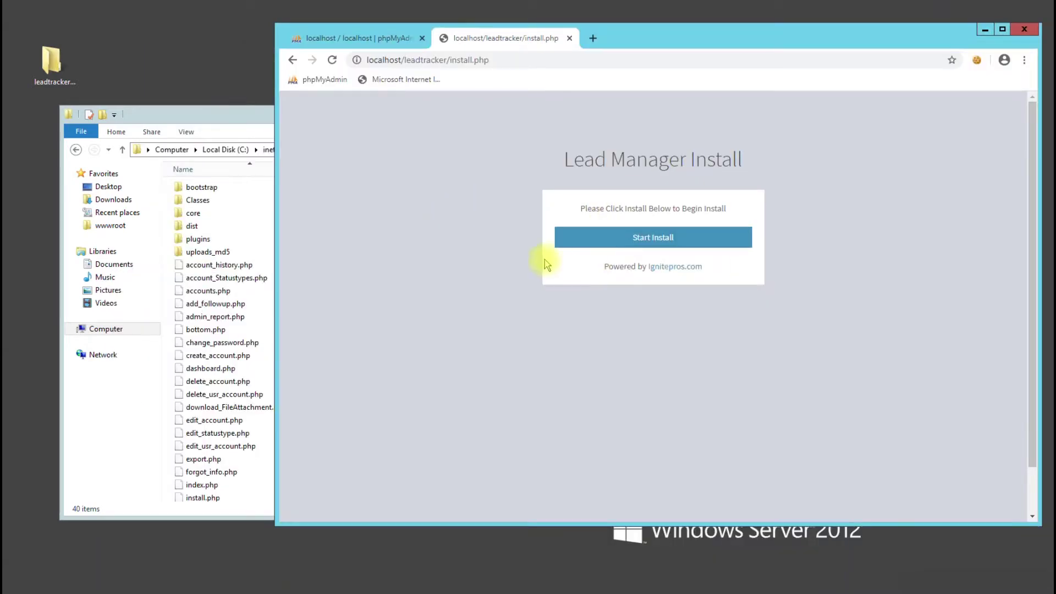
{"action": "left_click", "coordinate": [606, 244]}
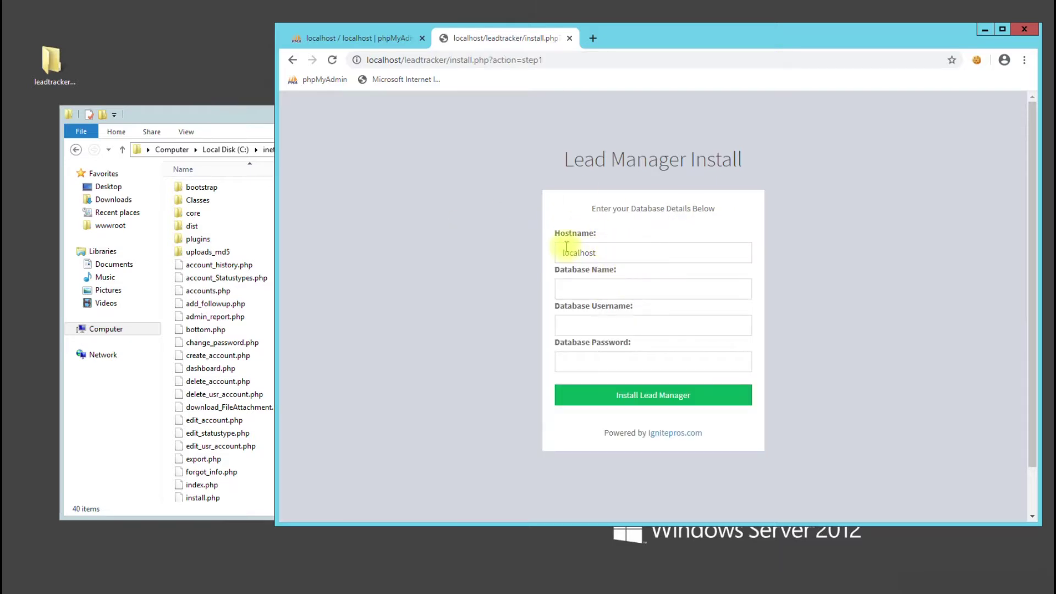
{"action": "double_click", "coordinate": [590, 253]}
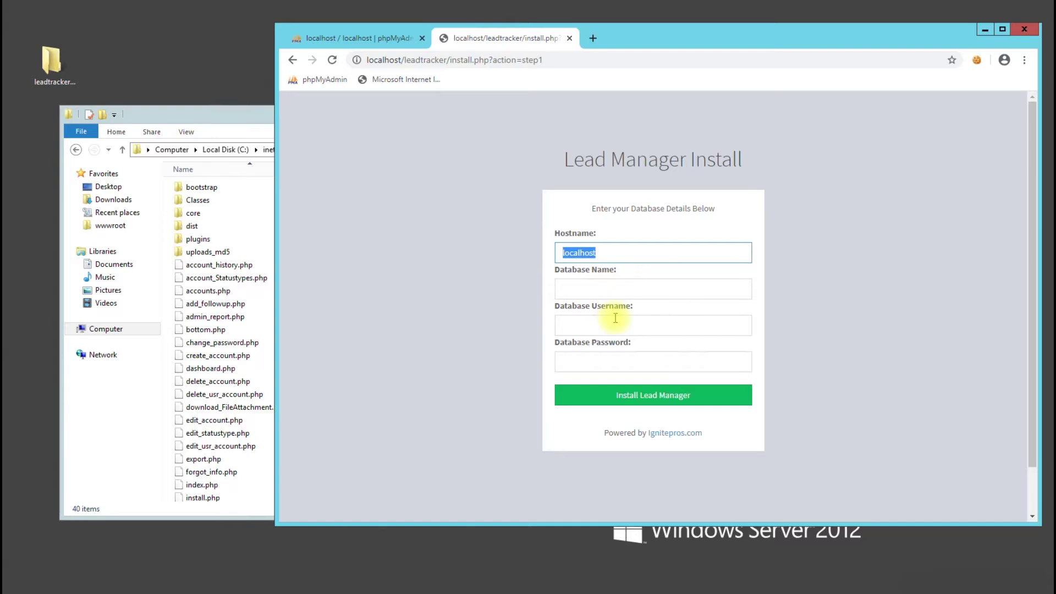
{"action": "left_click", "coordinate": [363, 39]}
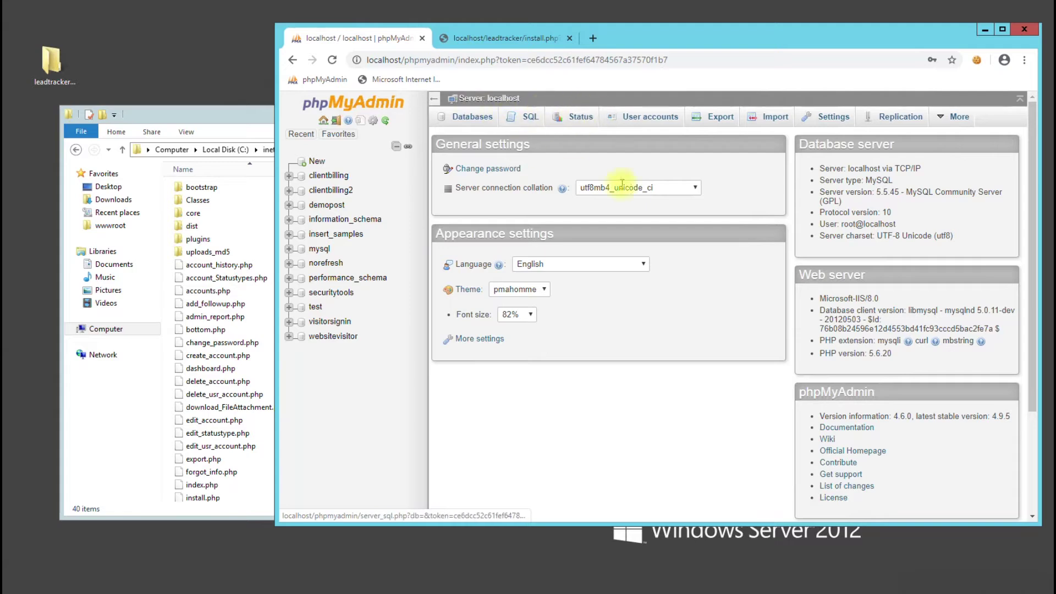
Begin a new user account on host Local with a same-named database granted all privileges
{"action": "left_click", "coordinate": [640, 122]}
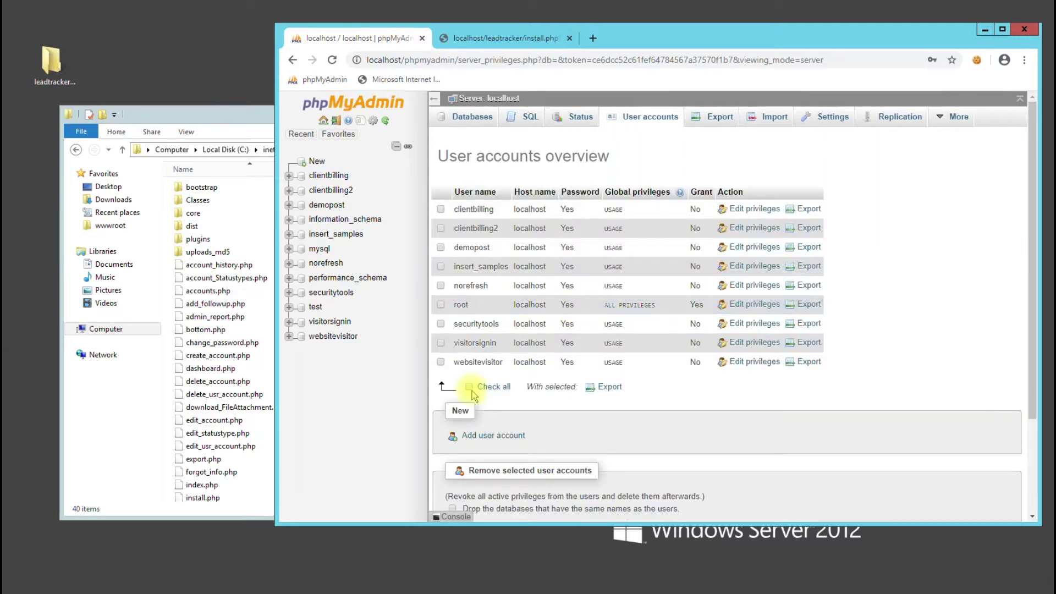
{"action": "left_click", "coordinate": [492, 437]}
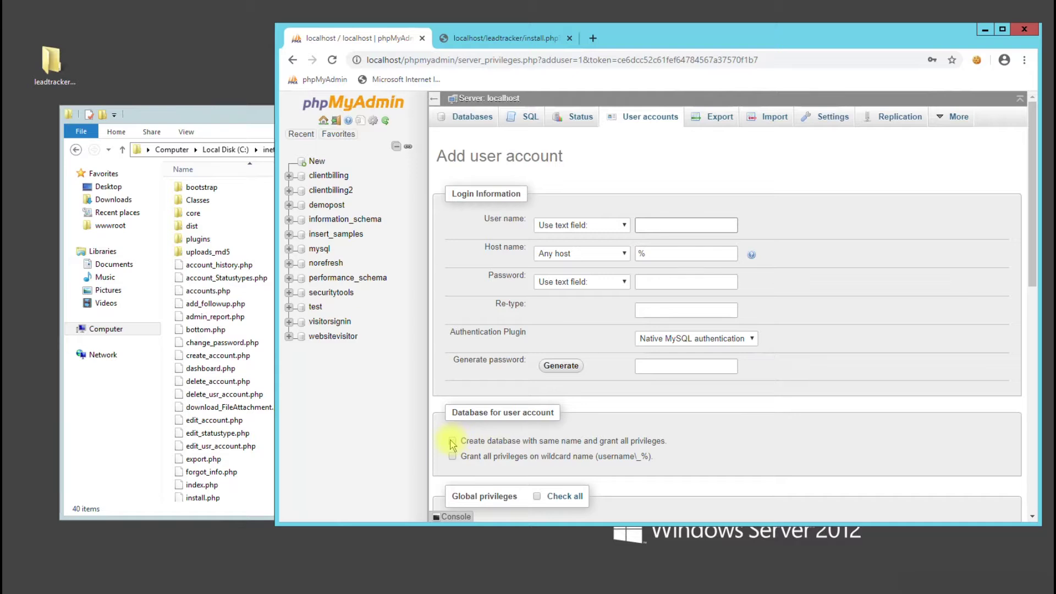
{"action": "scroll", "coordinate": [452, 444], "scroll_direction": "down", "scroll_amount": 3}
{"action": "left_click", "coordinate": [452, 318]}
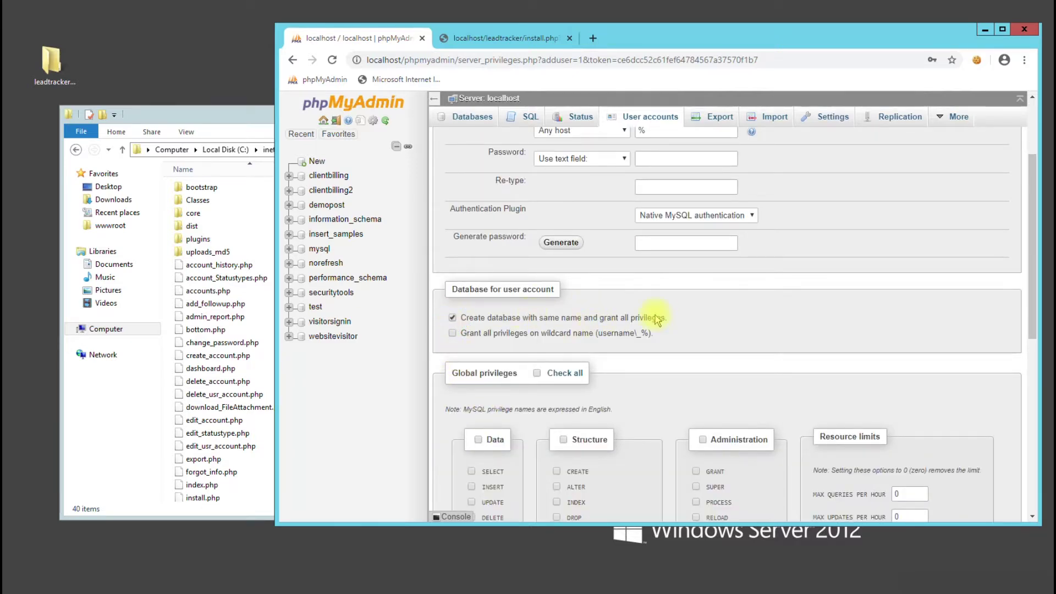
{"action": "scroll", "coordinate": [649, 316], "scroll_direction": "up", "scroll_amount": 1}
{"action": "left_click", "coordinate": [557, 202]}
{"action": "left_click", "coordinate": [550, 212]}
{"action": "left_click", "coordinate": [652, 165]}
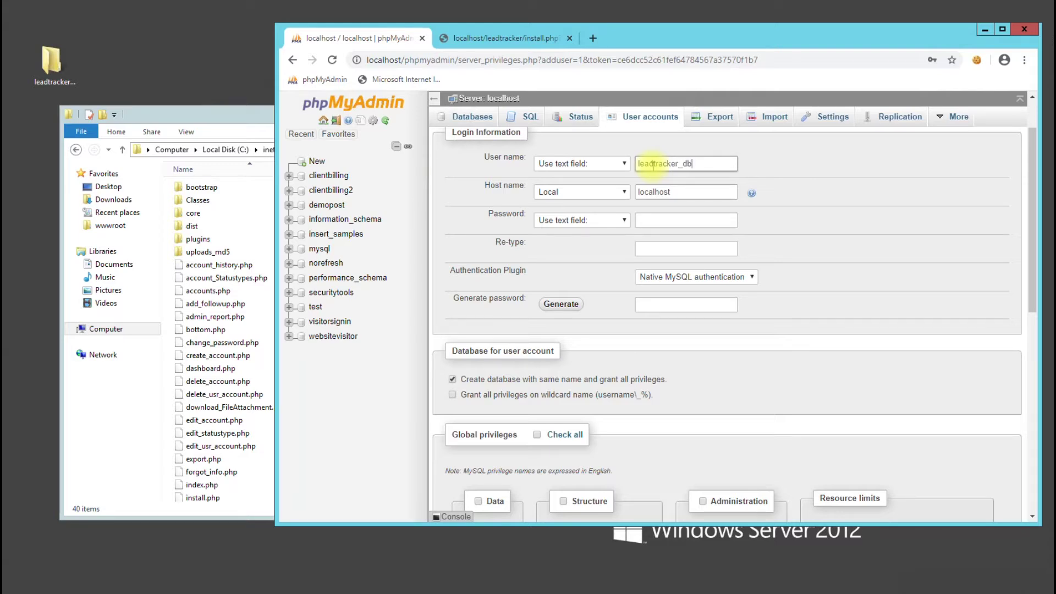
Generate a password for leadtracker_db and record it in Notepad below the user name
{"action": "double_click", "coordinate": [653, 164]}
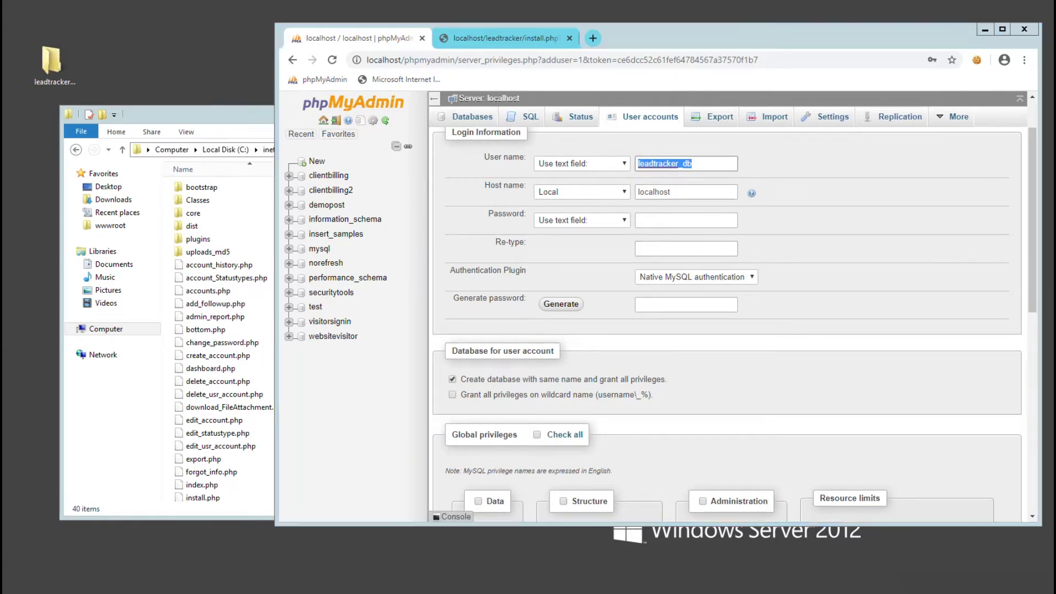
{"action": "type", "text": "leadtracker_db"}
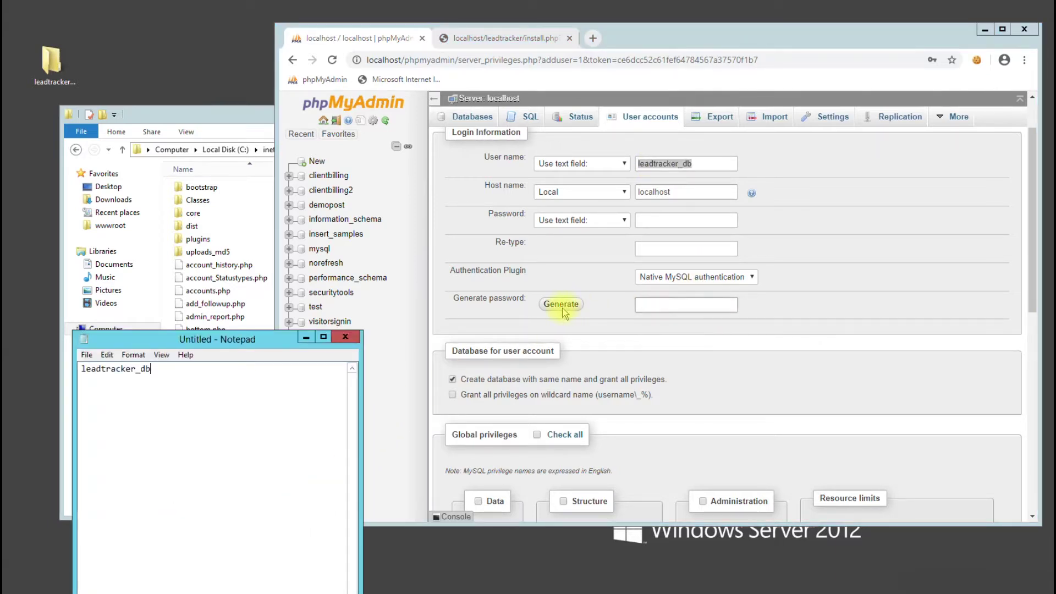
{"action": "left_click", "coordinate": [562, 305]}
{"action": "double_click", "coordinate": [666, 304]}
{"action": "key", "text": "ctrl+c"}
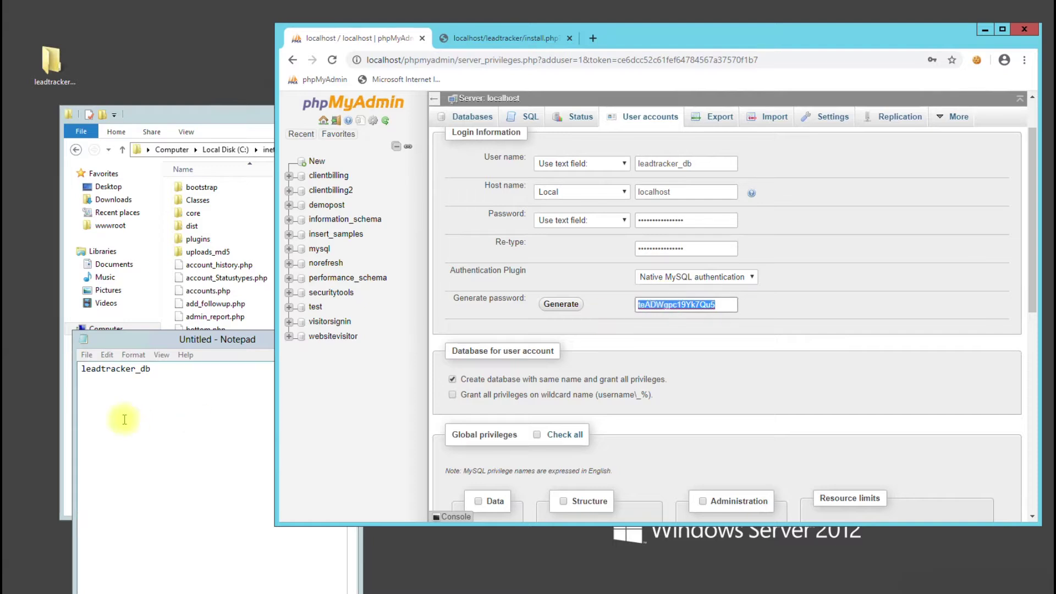
{"action": "left_click", "coordinate": [125, 419]}
{"action": "key", "text": "Return"}
{"action": "key", "text": "ctrl+v"}
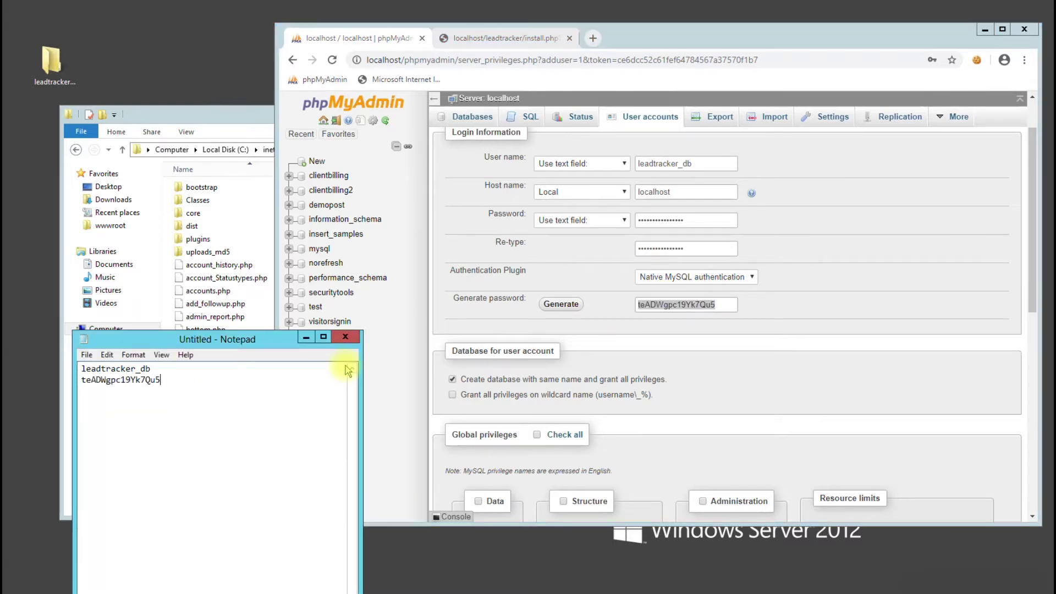
Create the leadtracker_db user and database, then open the new database
{"action": "left_click", "coordinate": [649, 341]}
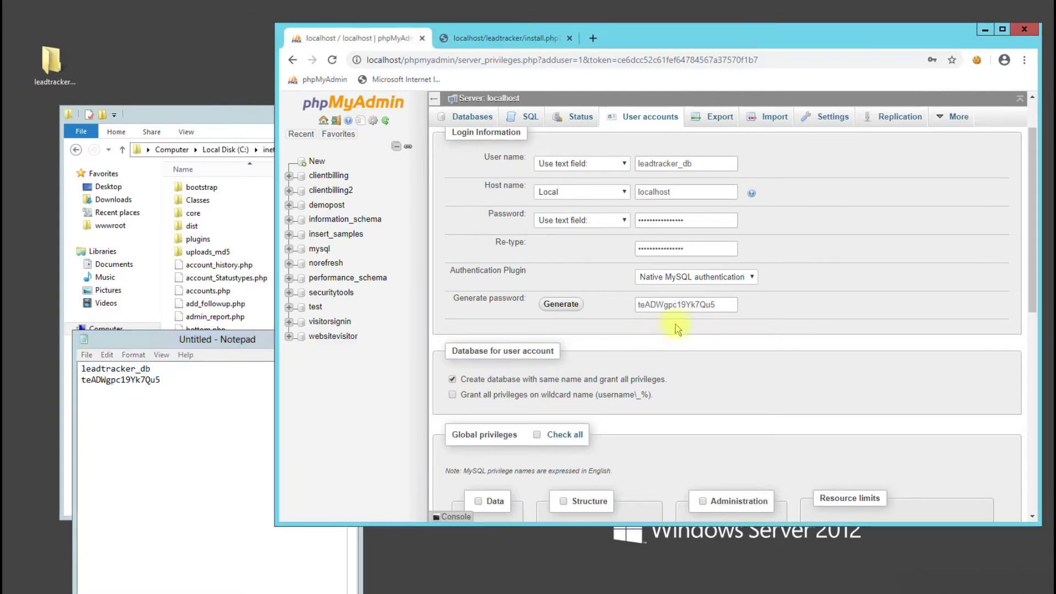
{"action": "scroll", "coordinate": [792, 333], "scroll_direction": "down", "scroll_amount": 8}
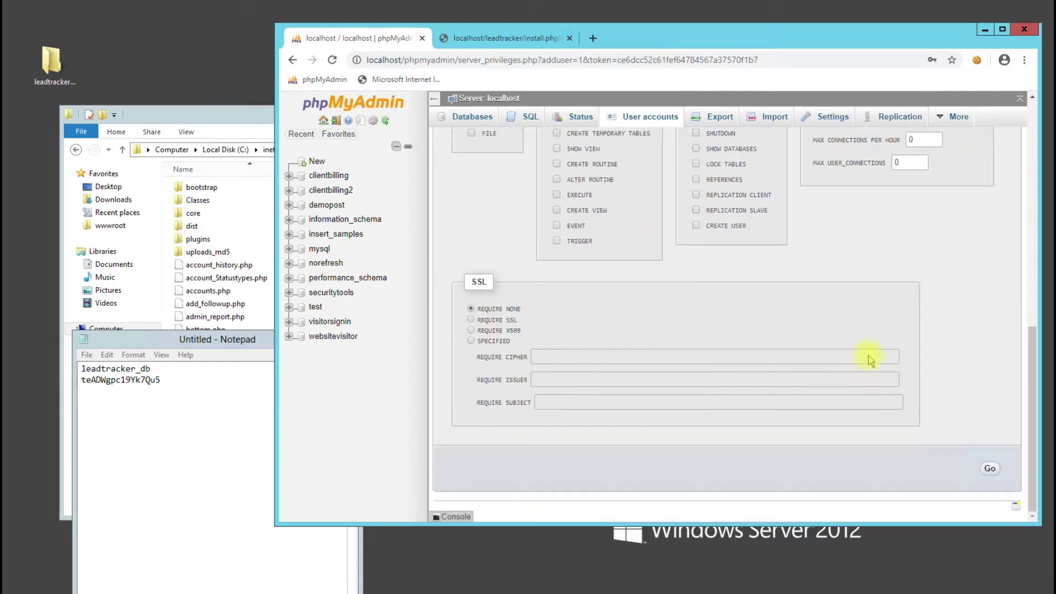
{"action": "scroll", "coordinate": [714, 358], "scroll_direction": "up", "scroll_amount": 7}
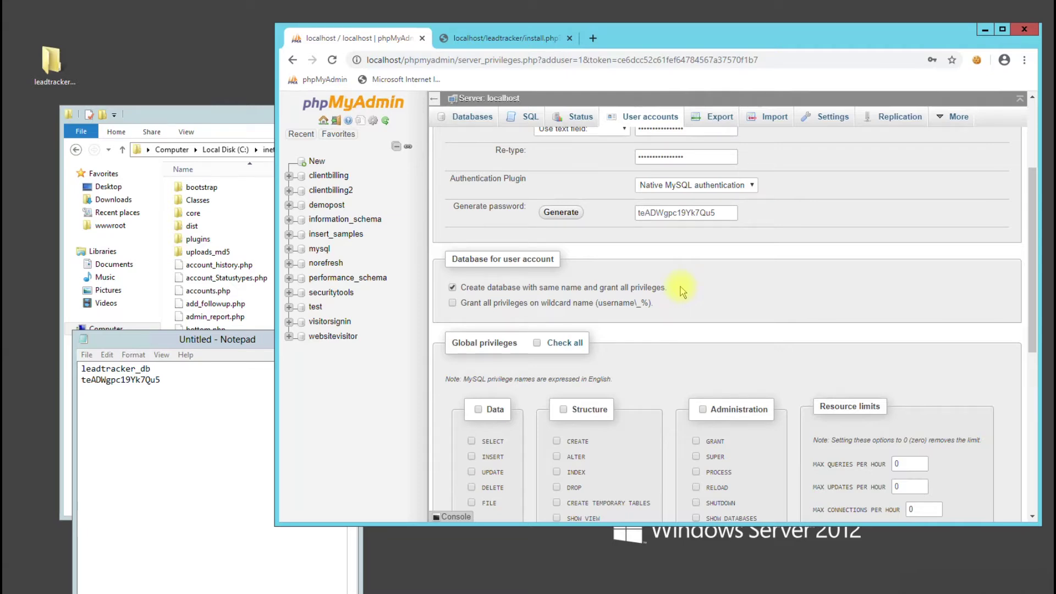
{"action": "scroll", "coordinate": [682, 292], "scroll_direction": "down", "scroll_amount": 7}
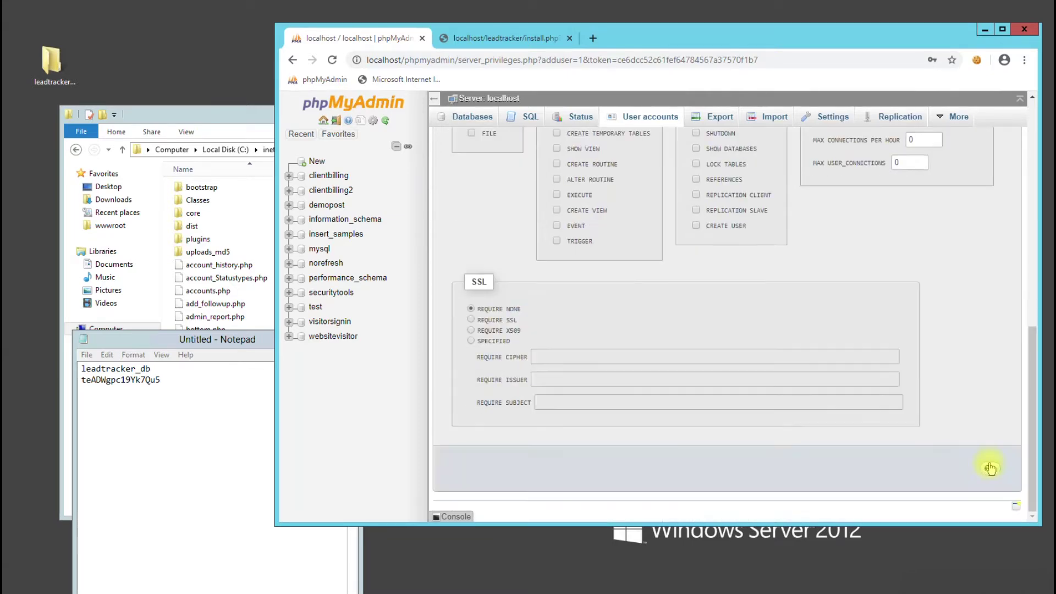
{"action": "left_click", "coordinate": [989, 471]}
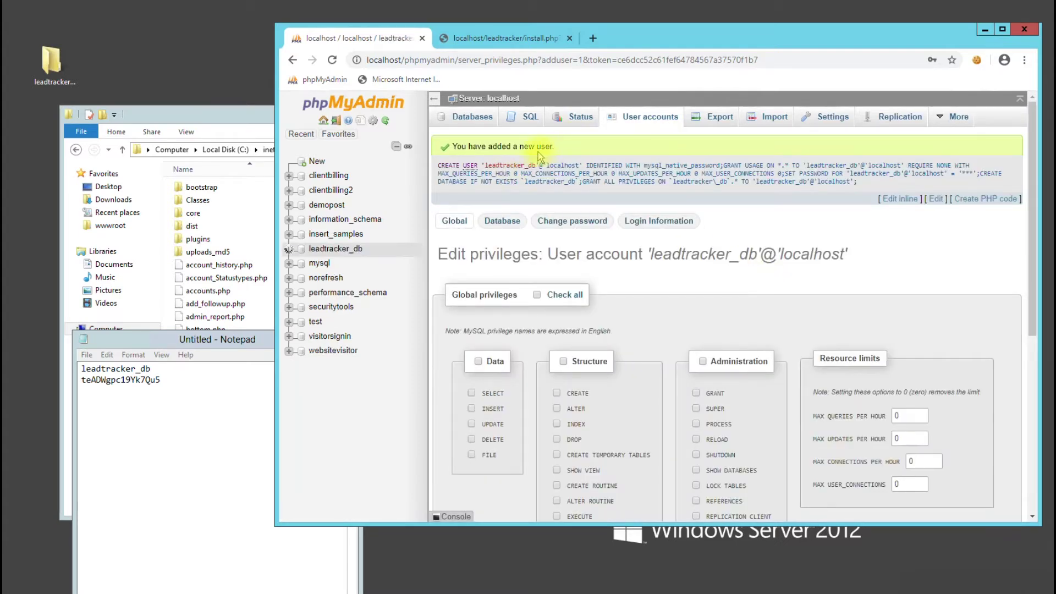
{"action": "left_click", "coordinate": [358, 252]}
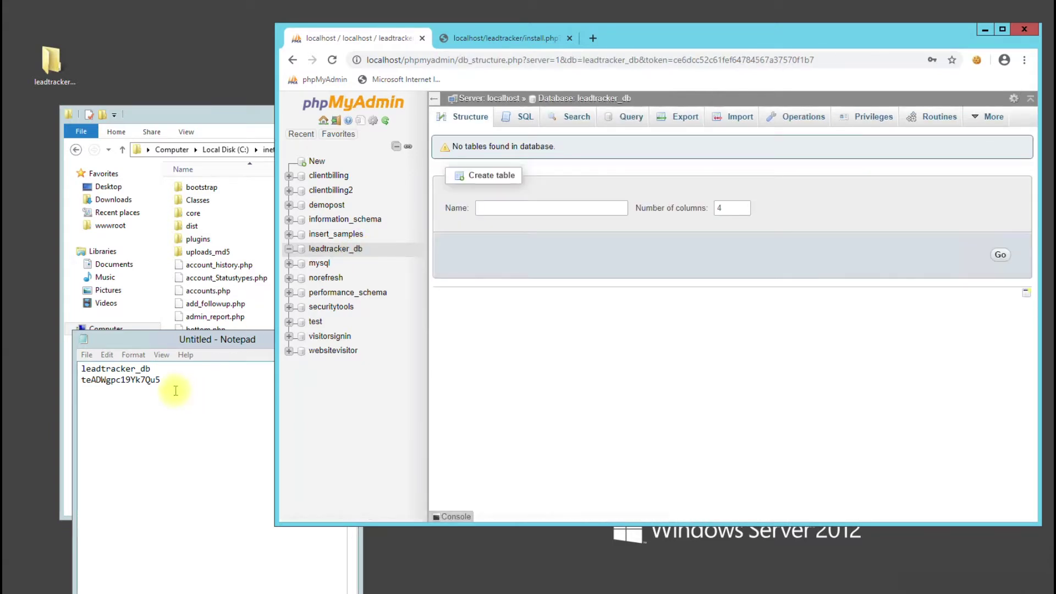
{"action": "left_click", "coordinate": [494, 44]}
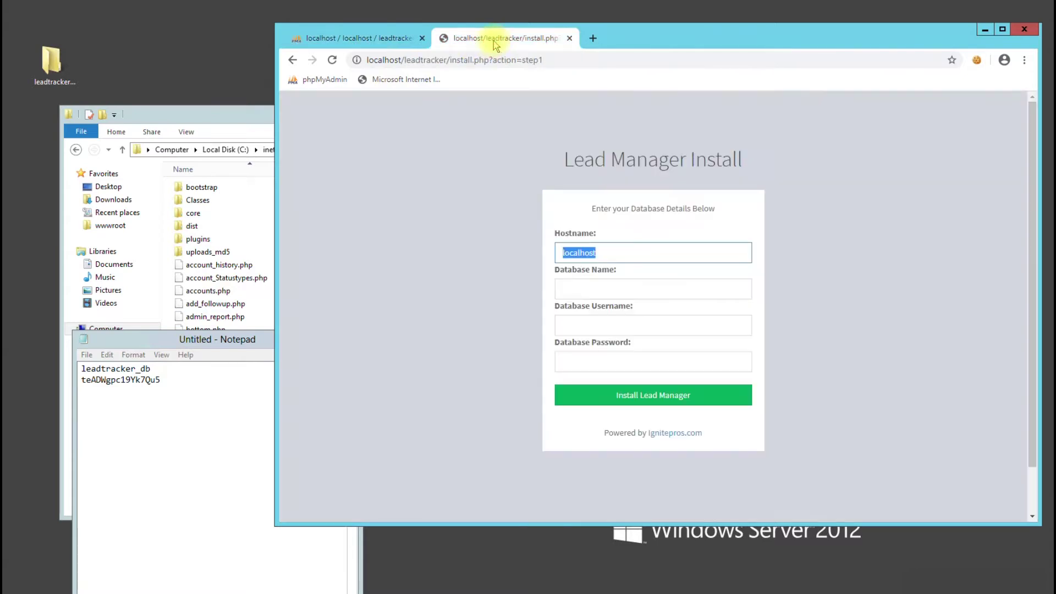
Enter leadtracker_db as database name and username, plus the saved password, in the install form
{"action": "left_click_drag", "start_coordinate": [152, 368], "coordinate": [65, 368]}
{"action": "key", "text": "ctrl+c"}
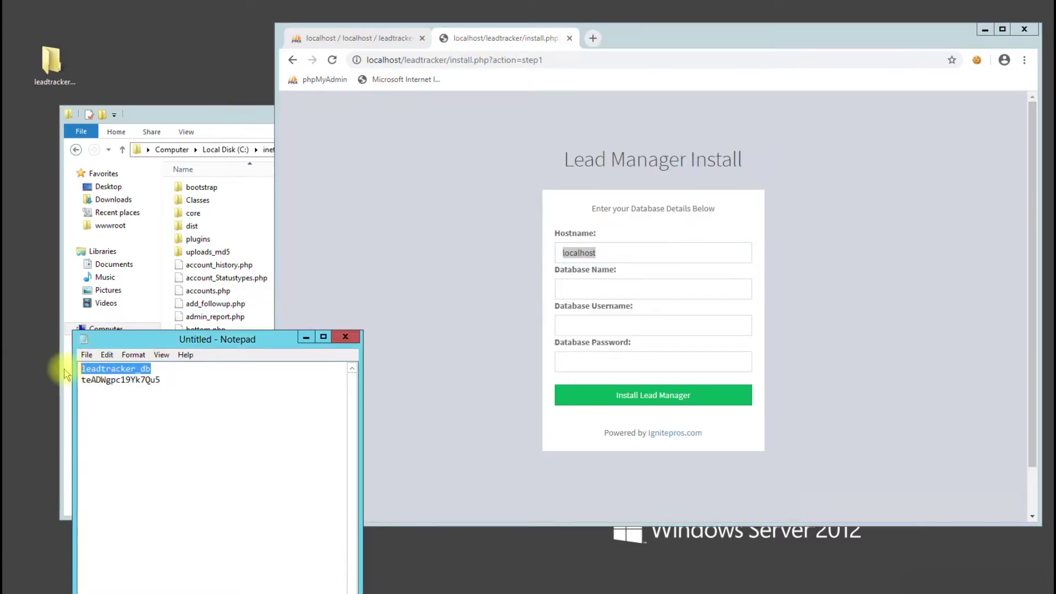
{"action": "left_click", "coordinate": [602, 286]}
{"action": "key", "text": "ctrl+v"}
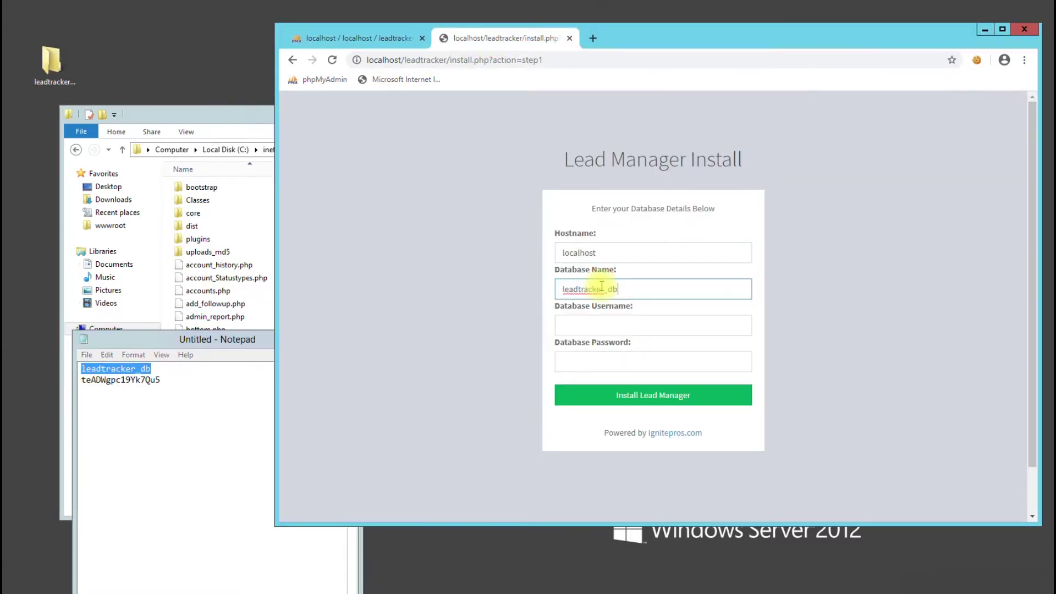
{"action": "left_click", "coordinate": [597, 325]}
{"action": "key", "text": "ctrl+v"}
{"action": "left_click_drag", "start_coordinate": [162, 381], "coordinate": [62, 381]}
{"action": "key", "text": "ctrl+c"}
{"action": "left_click", "coordinate": [566, 365]}
{"action": "key", "text": "ctrl+v"}
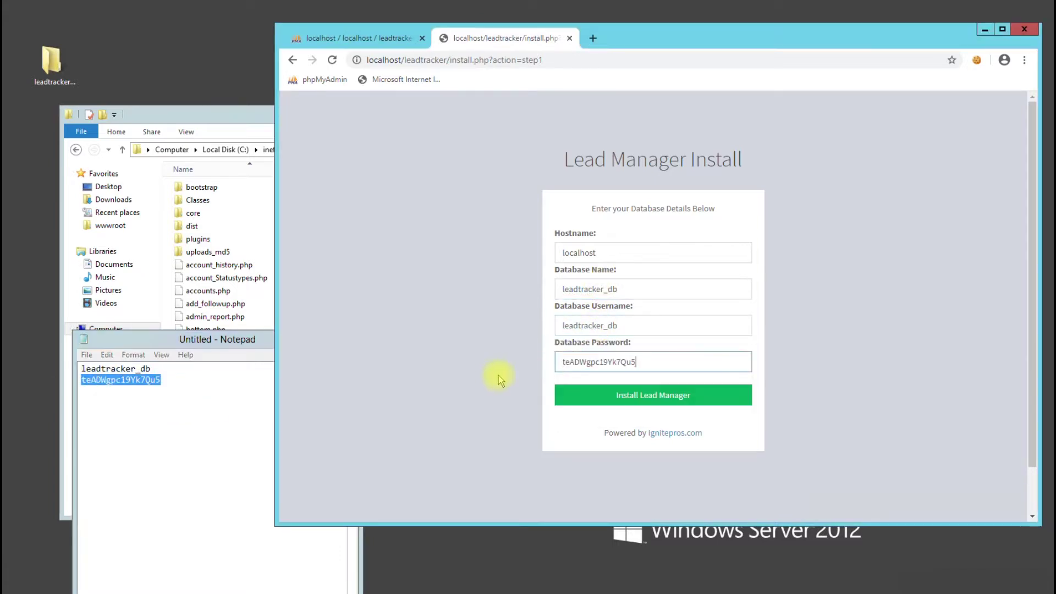
Run the installation and review the config.php write error
{"action": "left_click", "coordinate": [476, 379]}
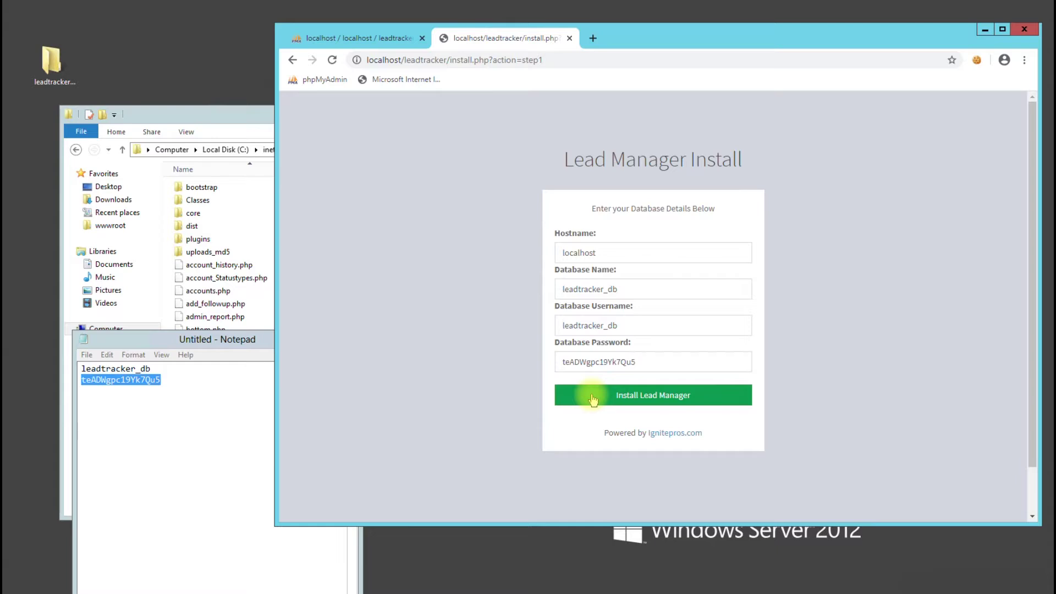
{"action": "left_click", "coordinate": [593, 397]}
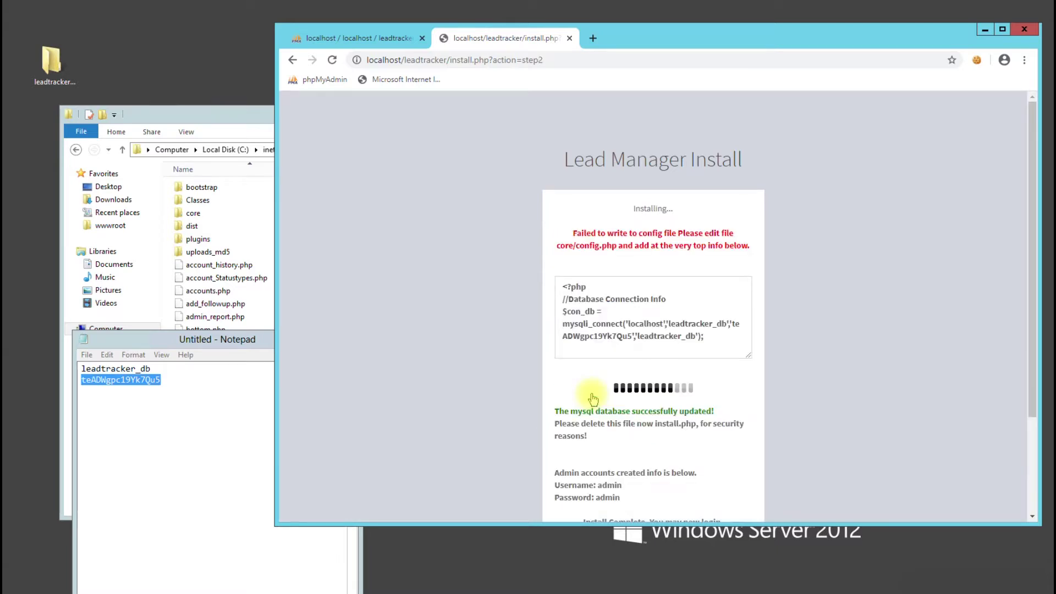
{"action": "left_click_drag", "start_coordinate": [571, 233], "coordinate": [749, 246]}
{"action": "left_click", "coordinate": [747, 251]}
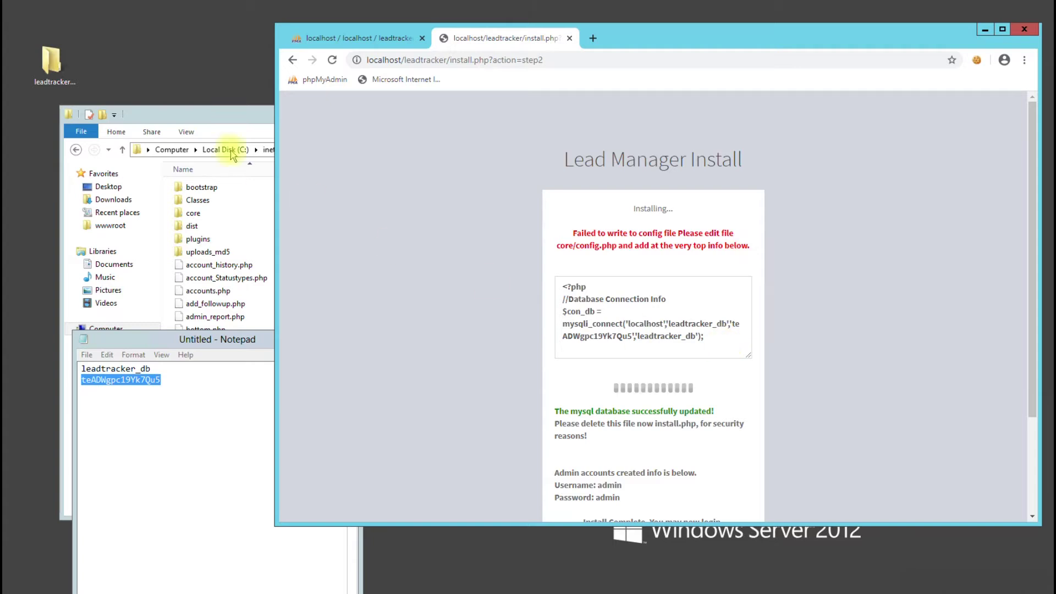
Open the leadtracker core folder and select config.php
{"action": "left_click", "coordinate": [228, 127]}
{"action": "double_click", "coordinate": [199, 215]}
{"action": "left_click", "coordinate": [209, 190]}
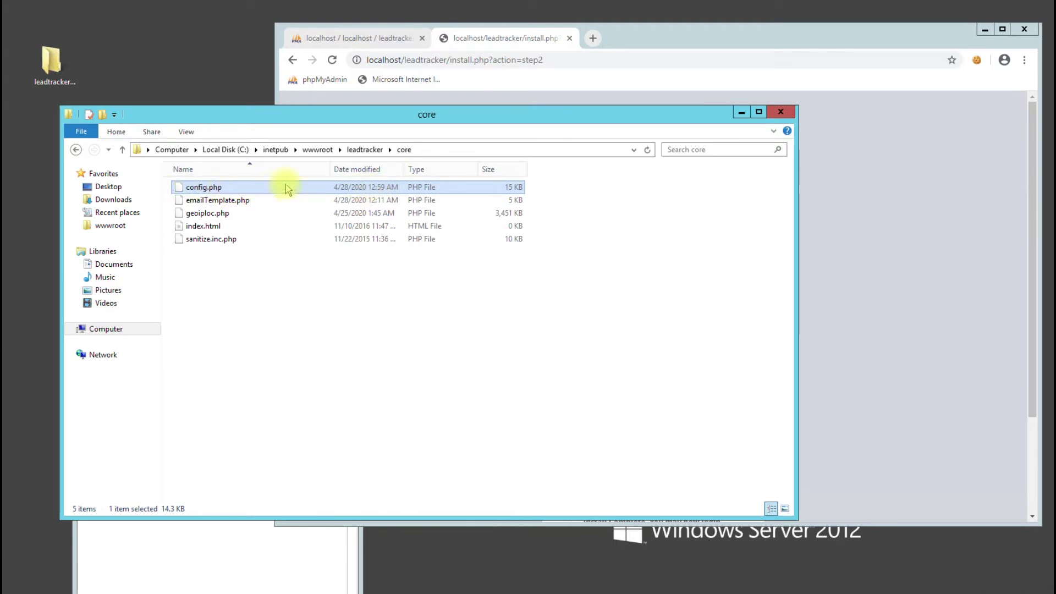
Copy the database connection code from the installer page
{"action": "left_click", "coordinate": [839, 298]}
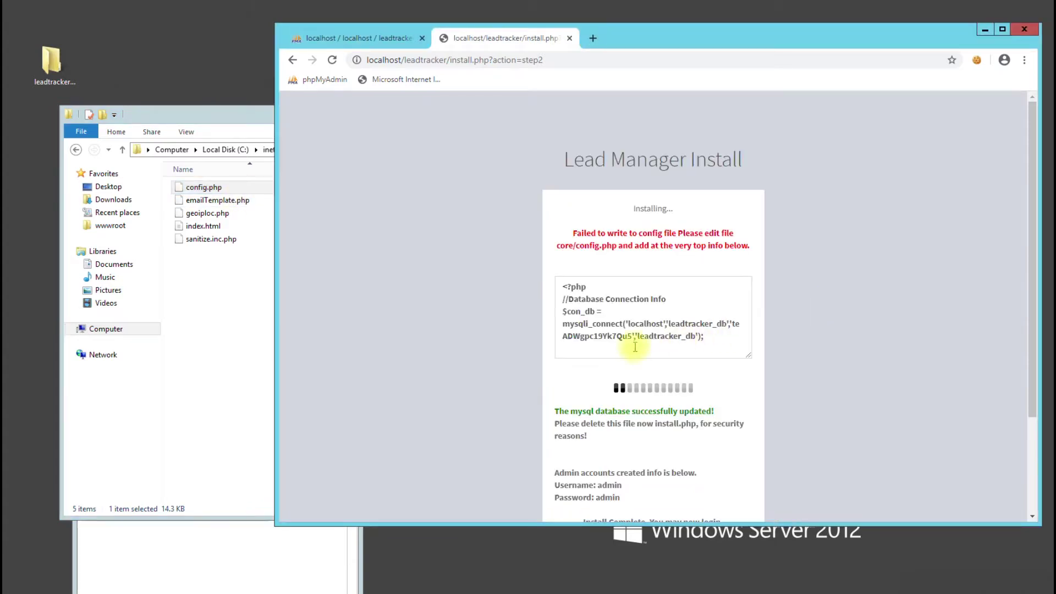
{"action": "left_click_drag", "start_coordinate": [707, 336], "coordinate": [562, 284]}
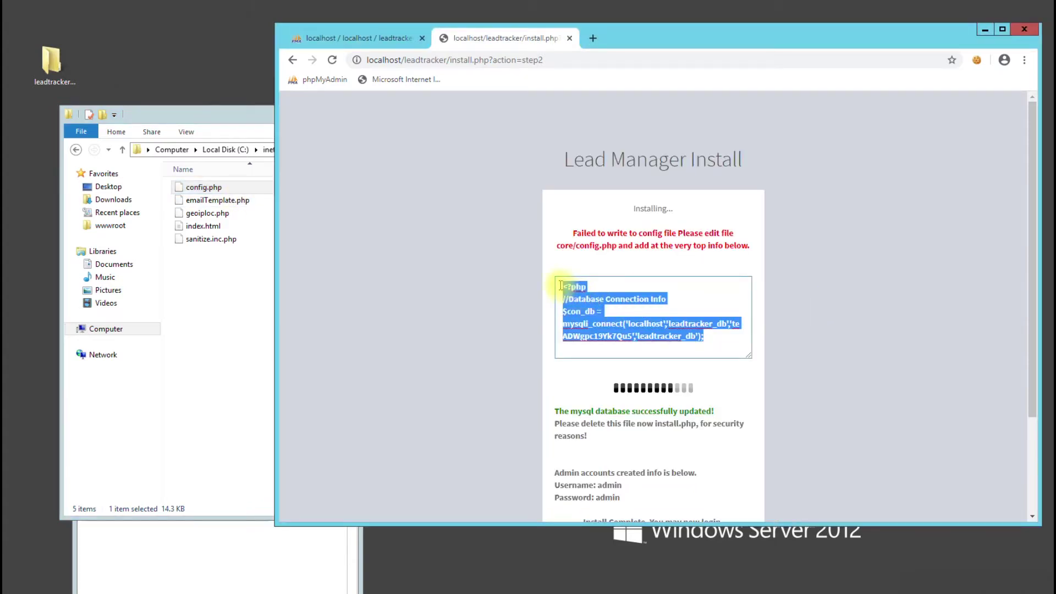
{"action": "right_click", "coordinate": [577, 293]}
{"action": "left_click", "coordinate": [603, 319]}
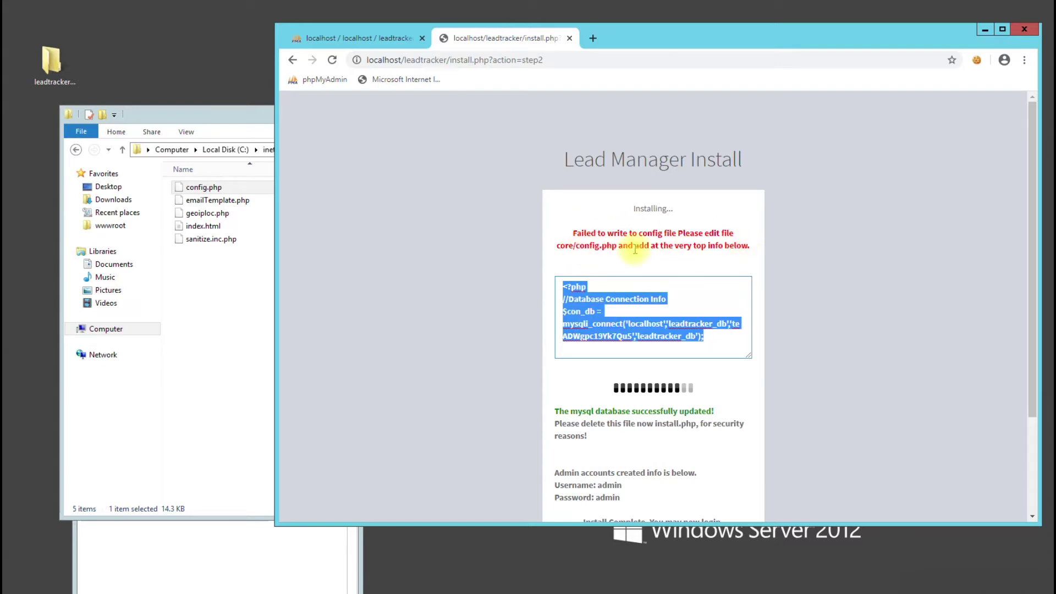
Open config.php from the core folder in Notepad++
{"action": "left_click_drag", "start_coordinate": [554, 246], "coordinate": [598, 248]}
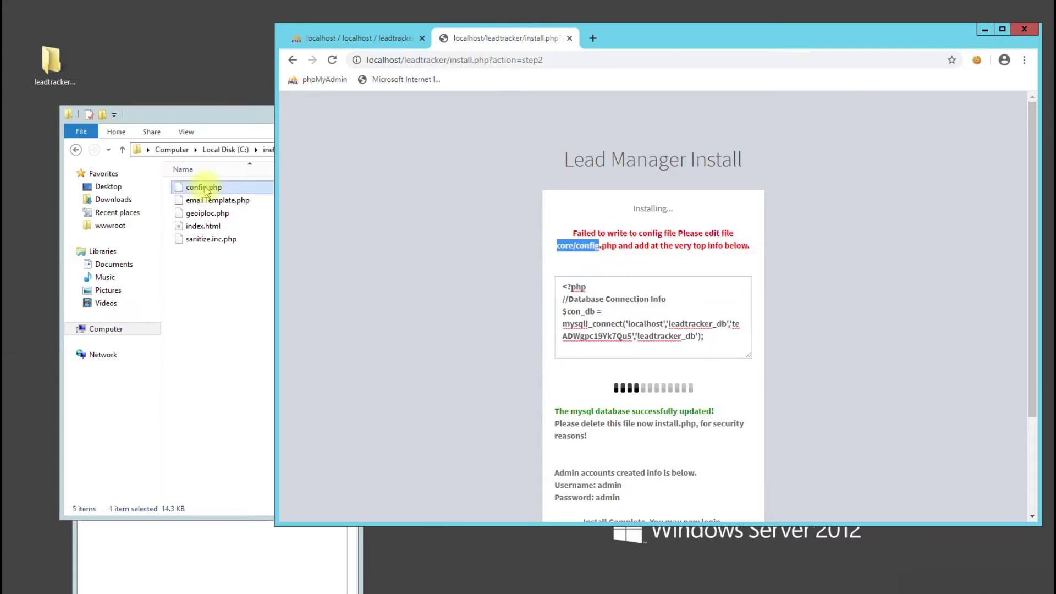
{"action": "left_click", "coordinate": [204, 188]}
{"action": "right_click", "coordinate": [211, 194]}
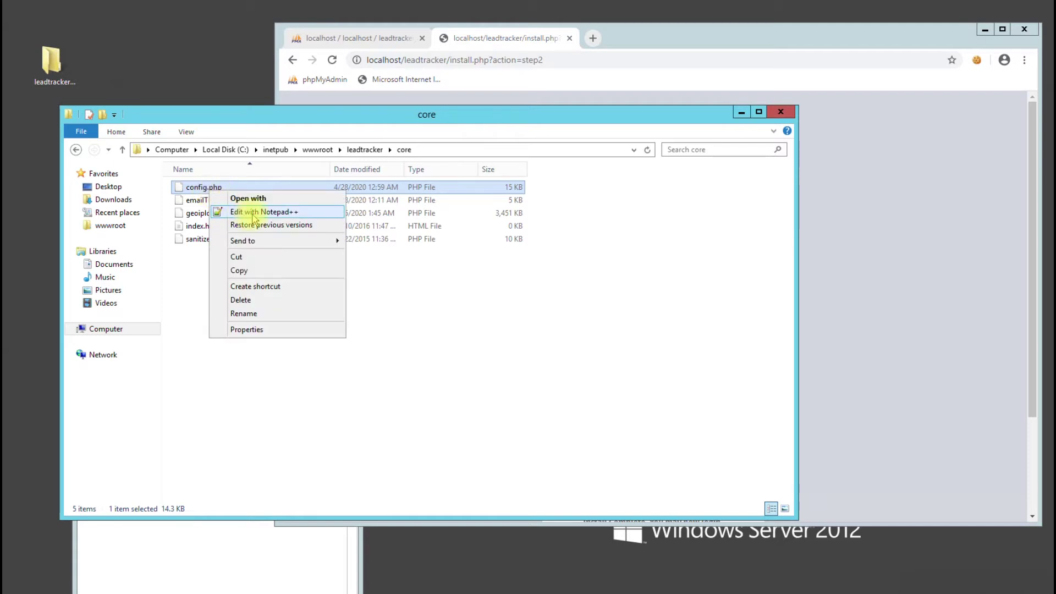
{"action": "left_click", "coordinate": [250, 213]}
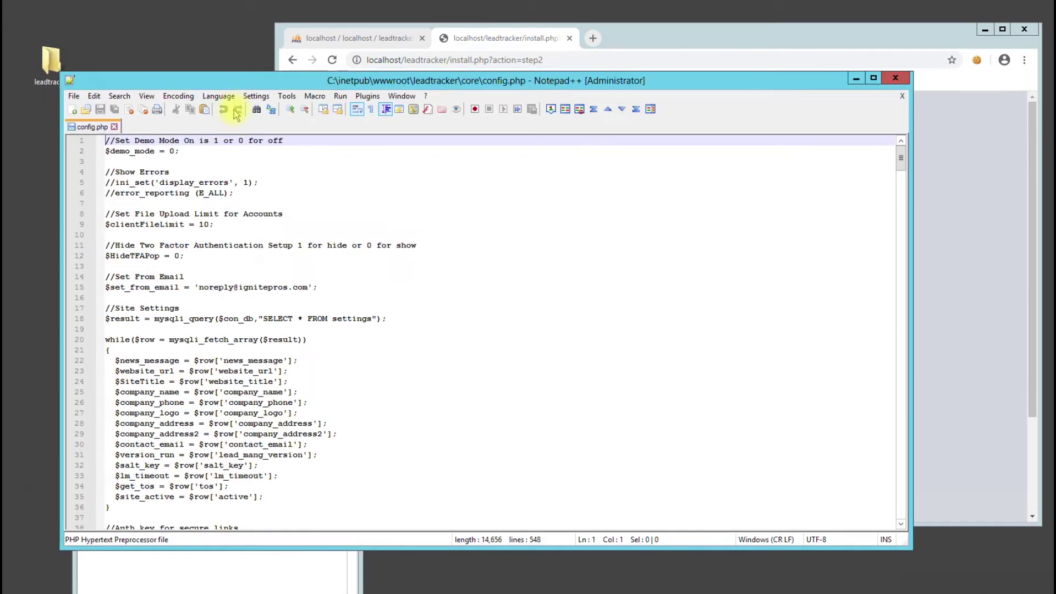
Paste the leadtracker_db connection code at the top of config.php and save it
{"action": "key", "text": "Return"}
{"action": "key", "text": "Return"}
{"action": "key", "text": "Up"}
{"action": "key", "text": "Up"}
{"action": "key", "text": "ctrl+v"}
{"action": "left_click_drag", "start_coordinate": [618, 168], "coordinate": [106, 149]}
{"action": "left_click", "coordinate": [988, 227]}
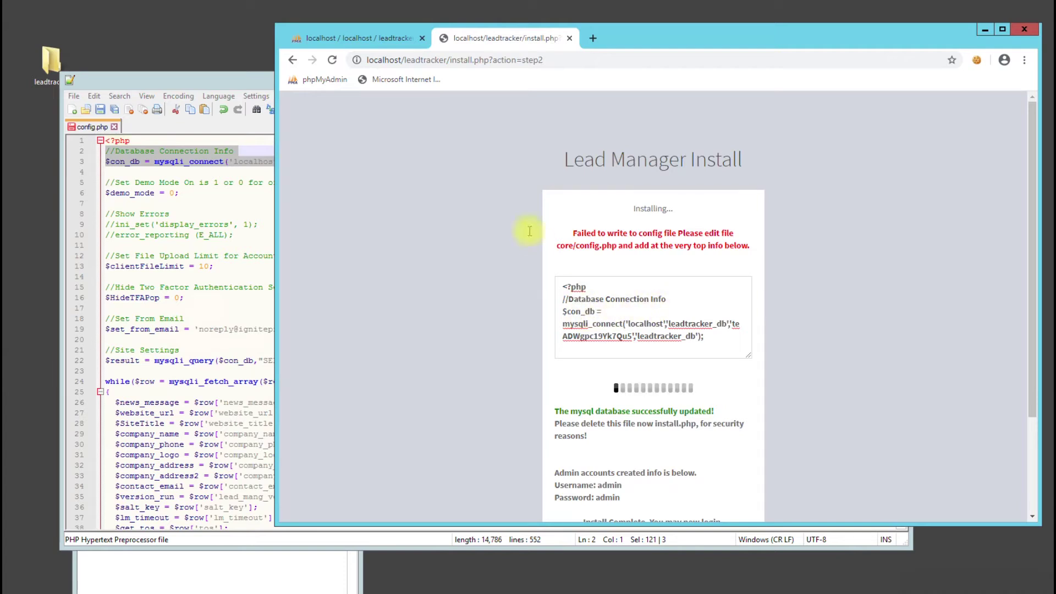
{"action": "left_click", "coordinate": [134, 152]}
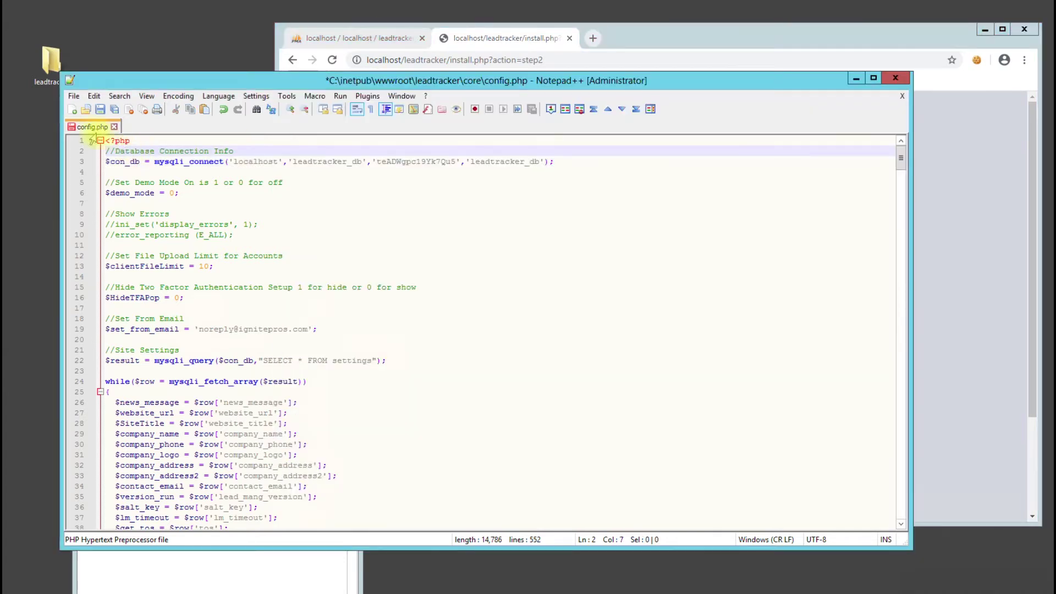
{"action": "left_click", "coordinate": [101, 109]}
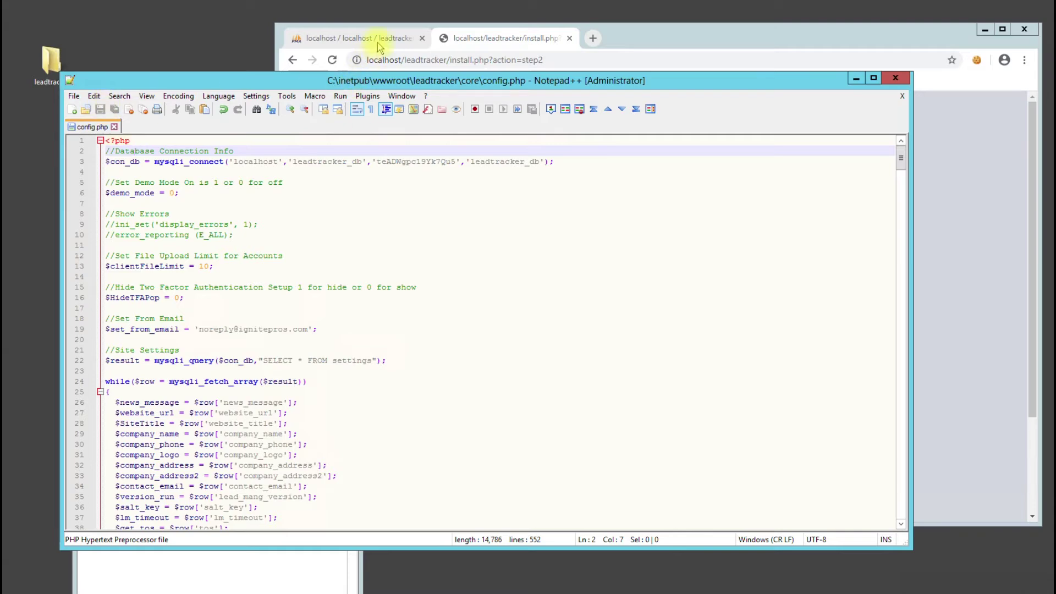
{"action": "left_click", "coordinate": [377, 44]}
Refresh the leadtracker_db tables and check the installer's completion message
{"action": "left_click", "coordinate": [471, 117]}
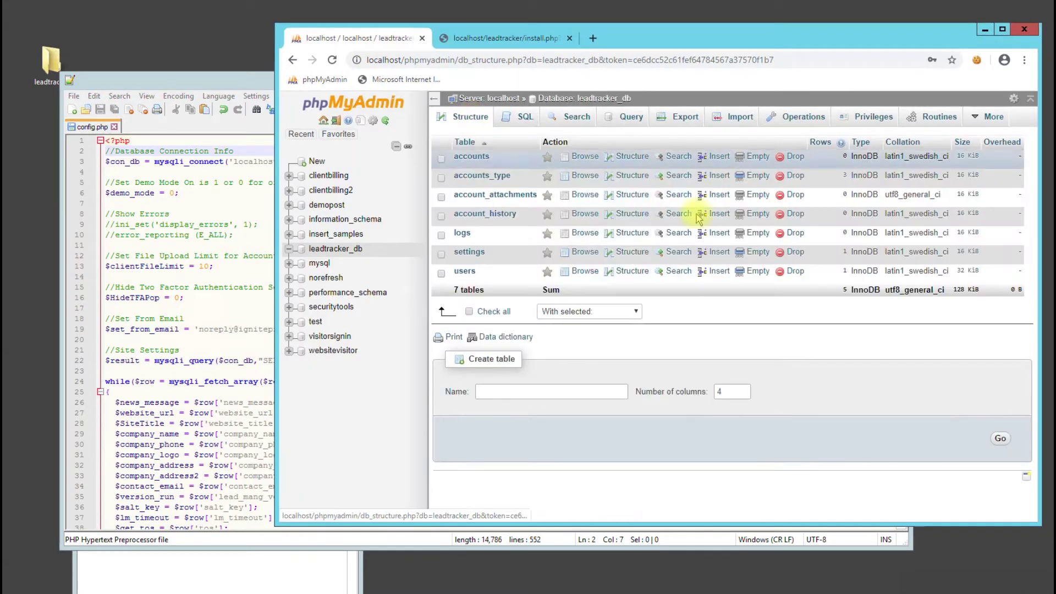
{"action": "left_click", "coordinate": [502, 44]}
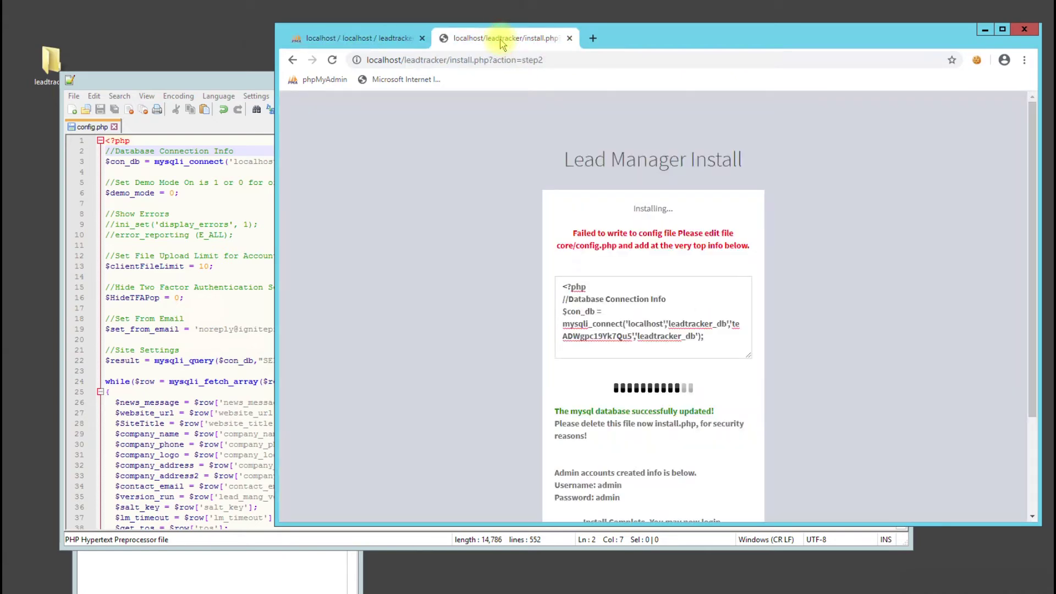
{"action": "scroll", "coordinate": [524, 293], "scroll_direction": "down", "scroll_amount": 3}
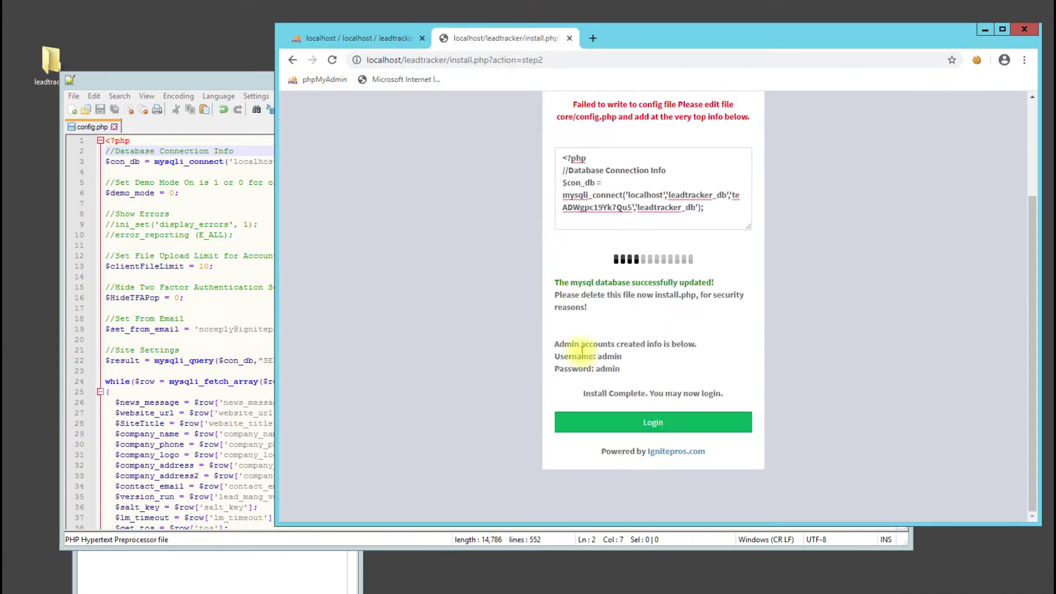
{"action": "left_click_drag", "start_coordinate": [556, 341], "coordinate": [710, 344]}
{"action": "left_click", "coordinate": [711, 345]}
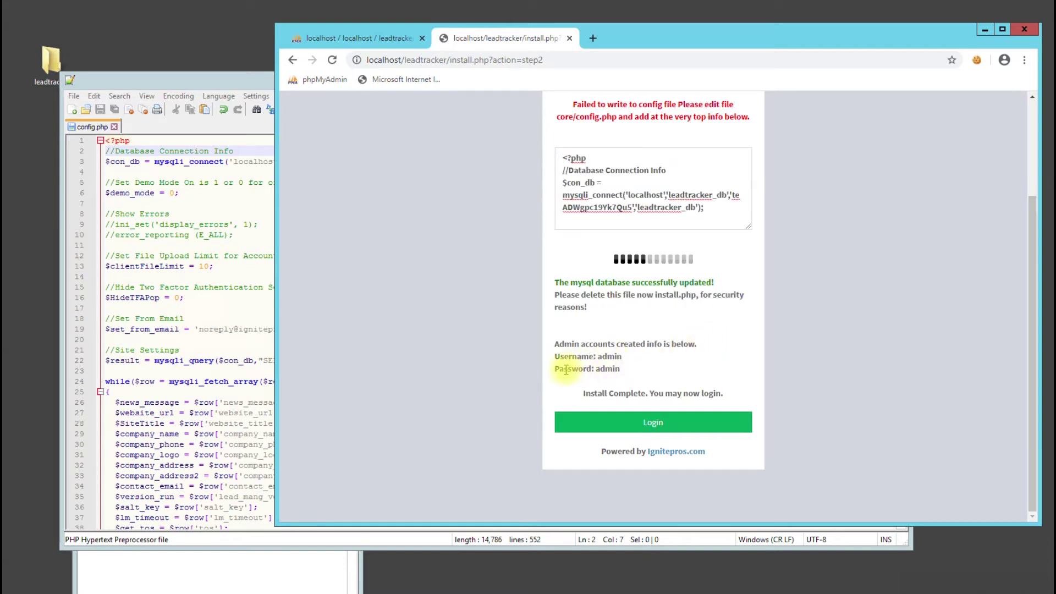
Log in with the admin username and its password, answering the captcha with 16
{"action": "left_click", "coordinate": [687, 425]}
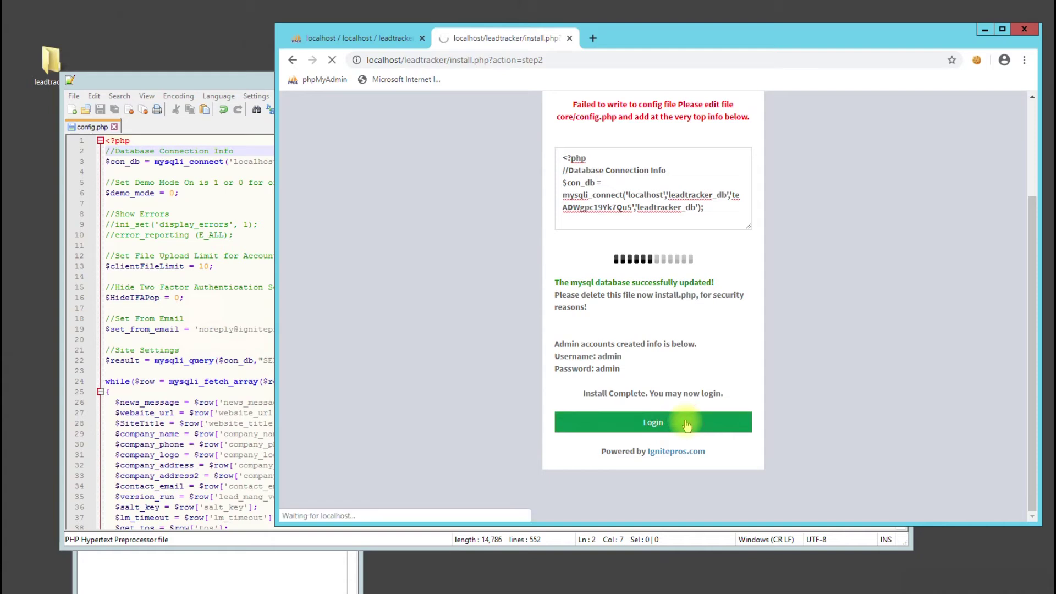
{"action": "left_click", "coordinate": [598, 240]}
{"action": "type", "text": "ro"}
{"action": "key", "text": "BackSpace"}
{"action": "key", "text": "BackSpace"}
{"action": "key", "text": "BackSpace"}
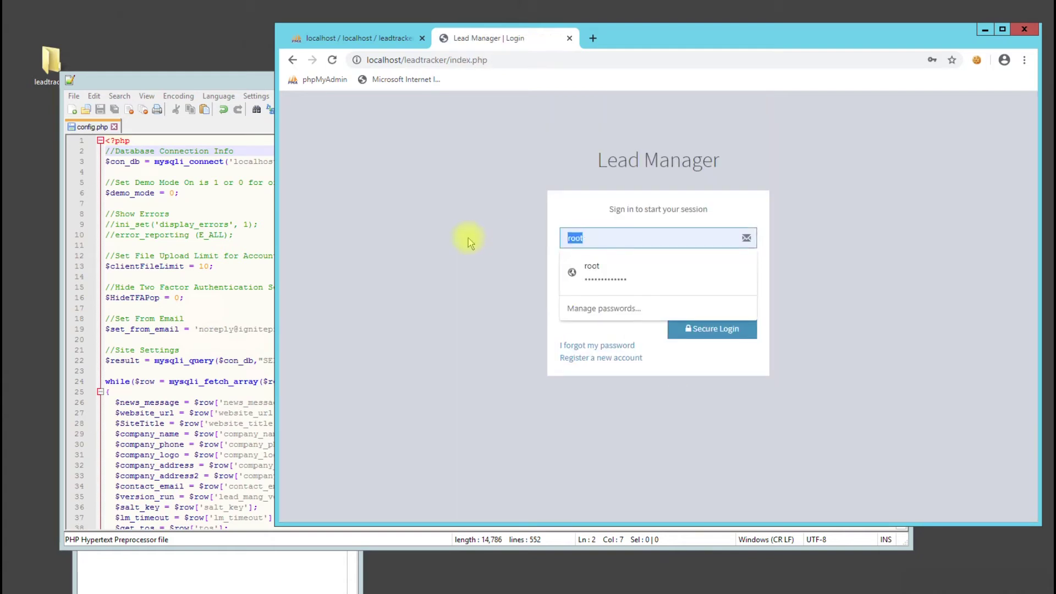
{"action": "type", "text": "admin"}
{"action": "key", "text": "Tab"}
{"action": "type", "text": "admin"}
{"action": "key", "text": "Tab"}
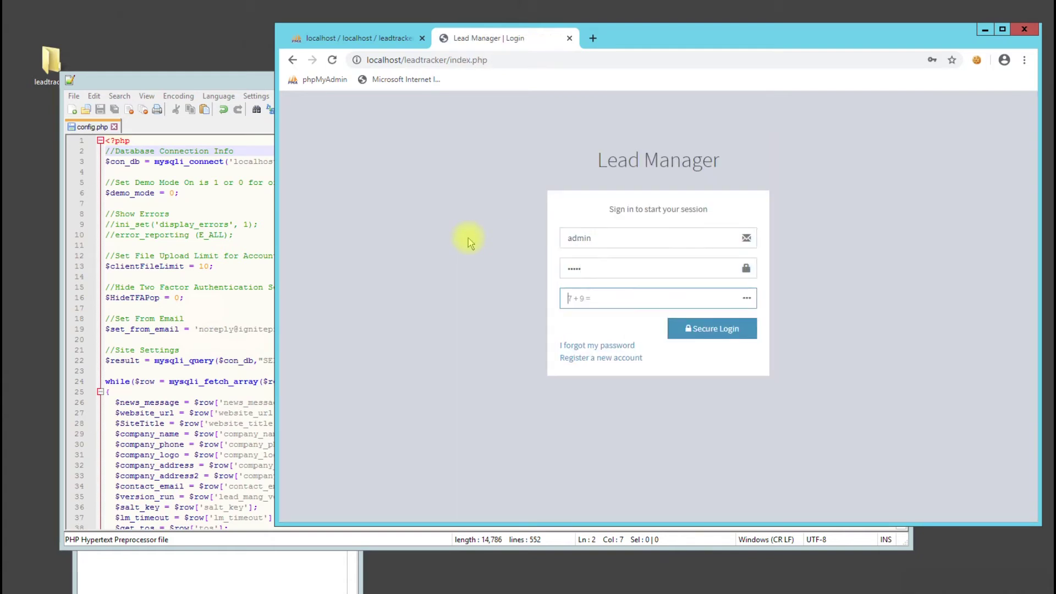
{"action": "type", "text": "16"}
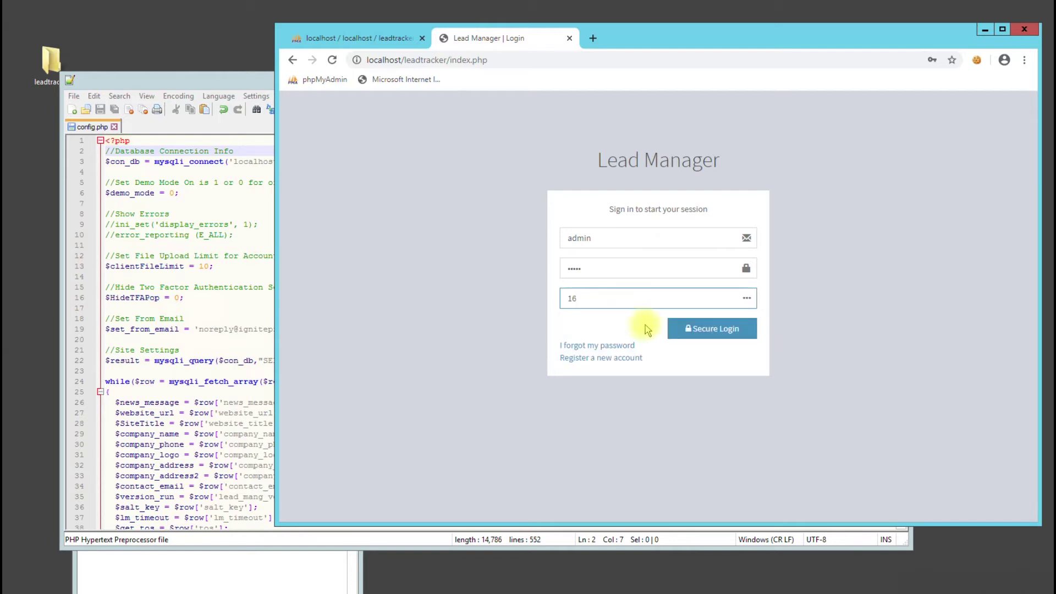
{"action": "left_click", "coordinate": [701, 330]}
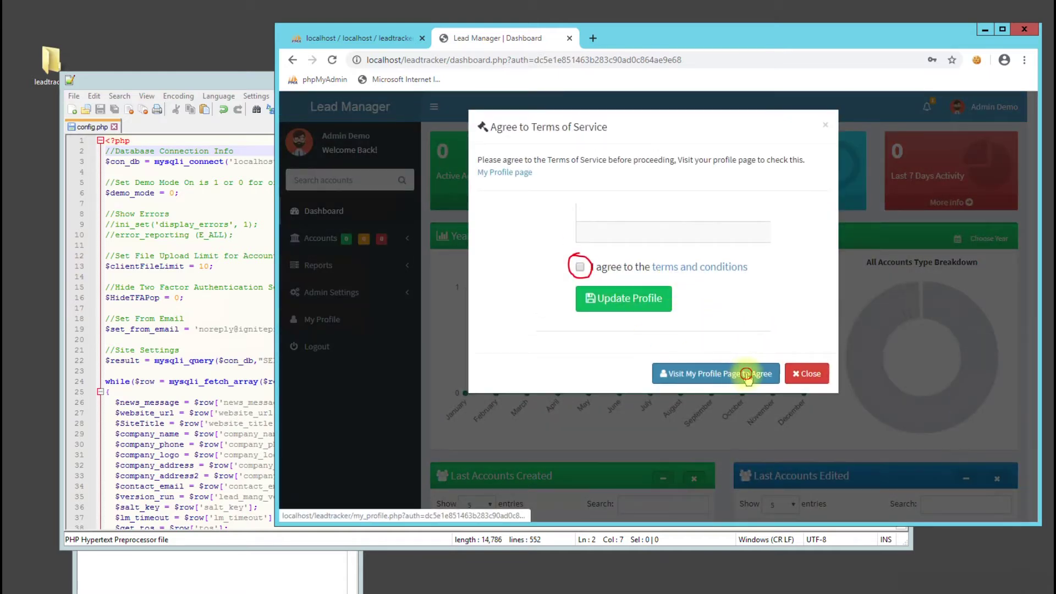
Review the admin profile's login activity and IP address, then expand Admin Settings
{"action": "left_click", "coordinate": [745, 373]}
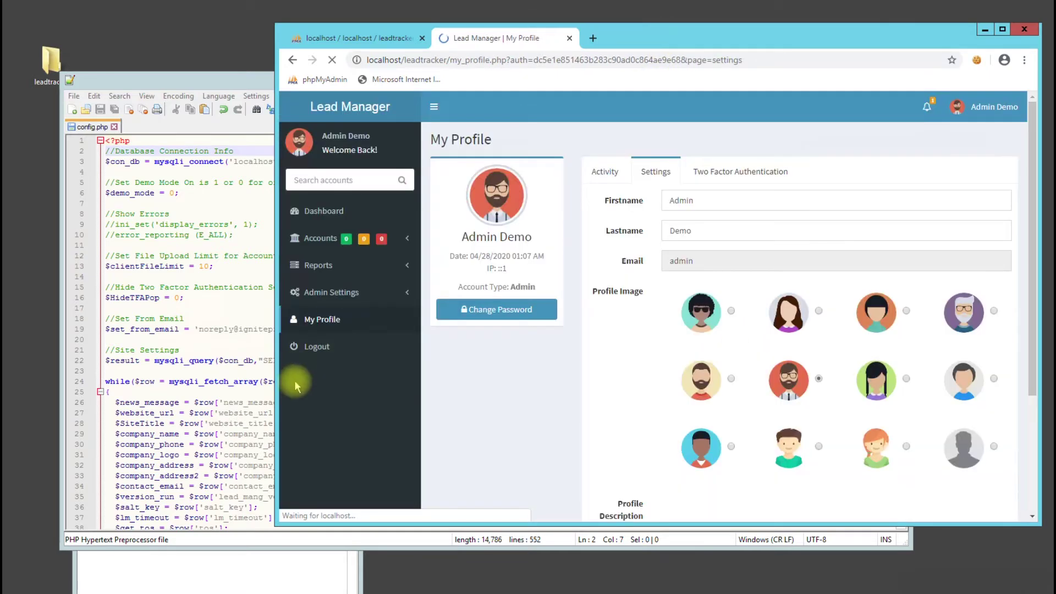
{"action": "left_click_drag", "start_coordinate": [273, 525], "coordinate": [24, 580]}
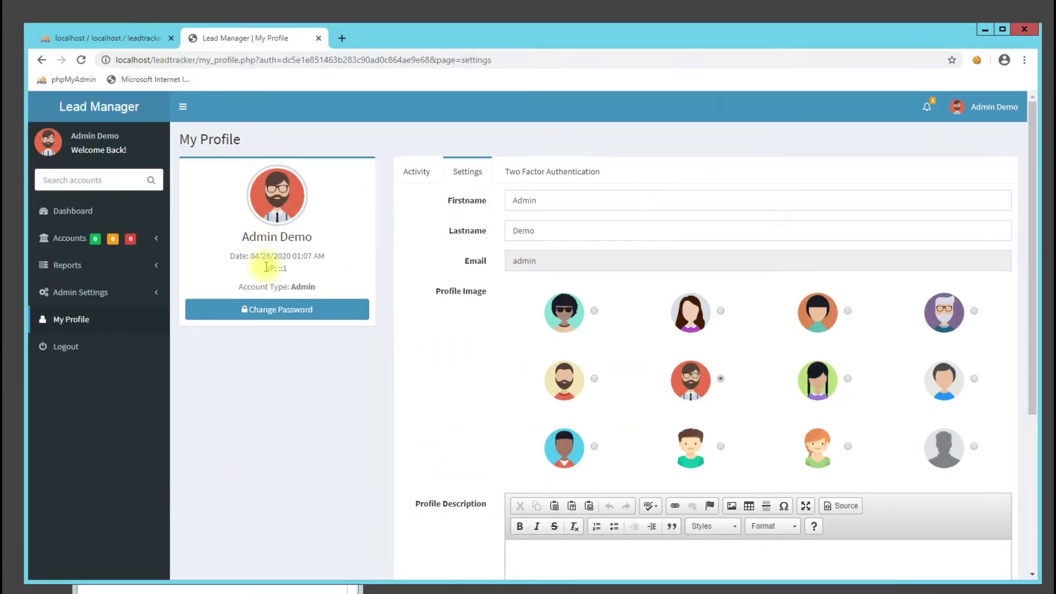
{"action": "left_click_drag", "start_coordinate": [267, 270], "coordinate": [306, 276]}
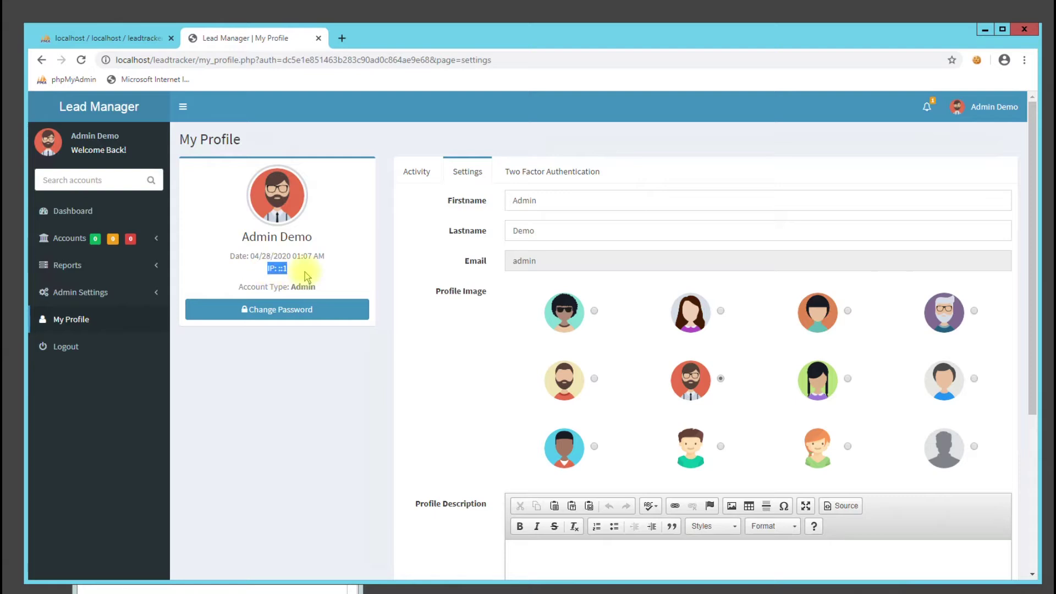
{"action": "left_click", "coordinate": [419, 175]}
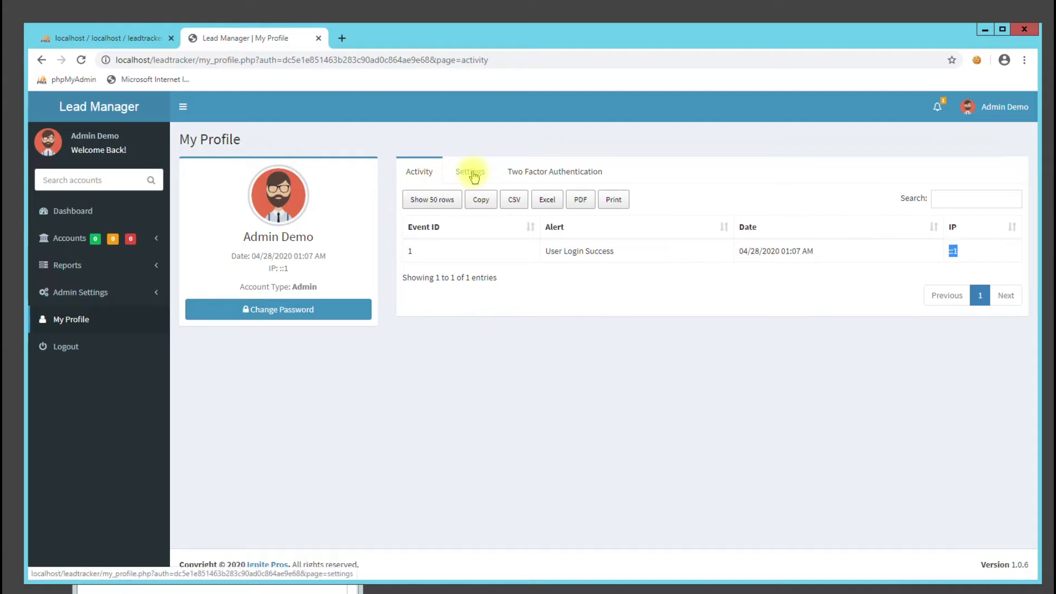
{"action": "left_click", "coordinate": [99, 292]}
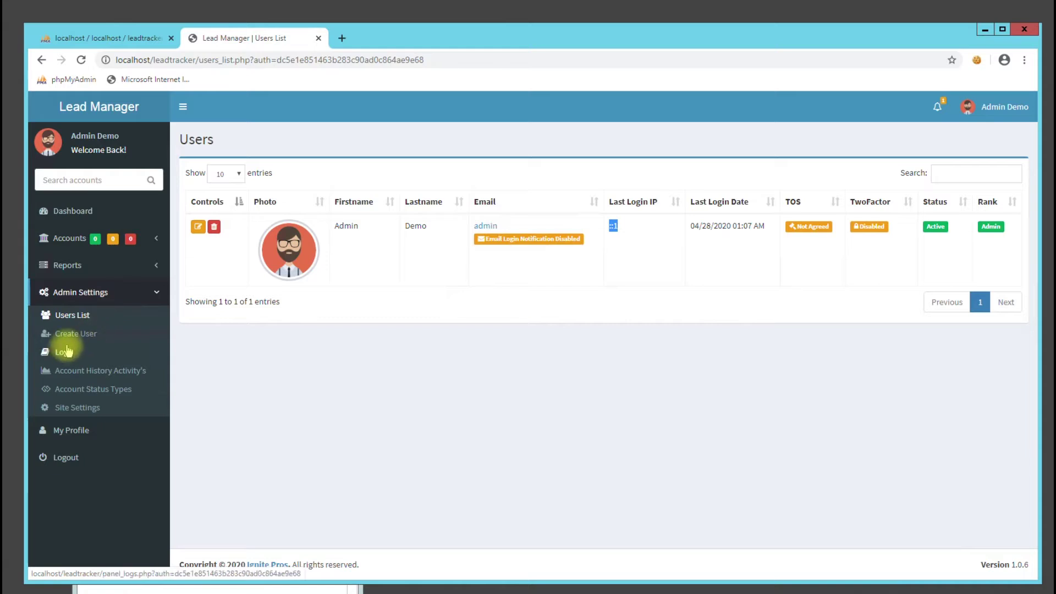
Create a new account with Full Name 'test' and type Active Account
{"action": "left_click", "coordinate": [81, 237]}
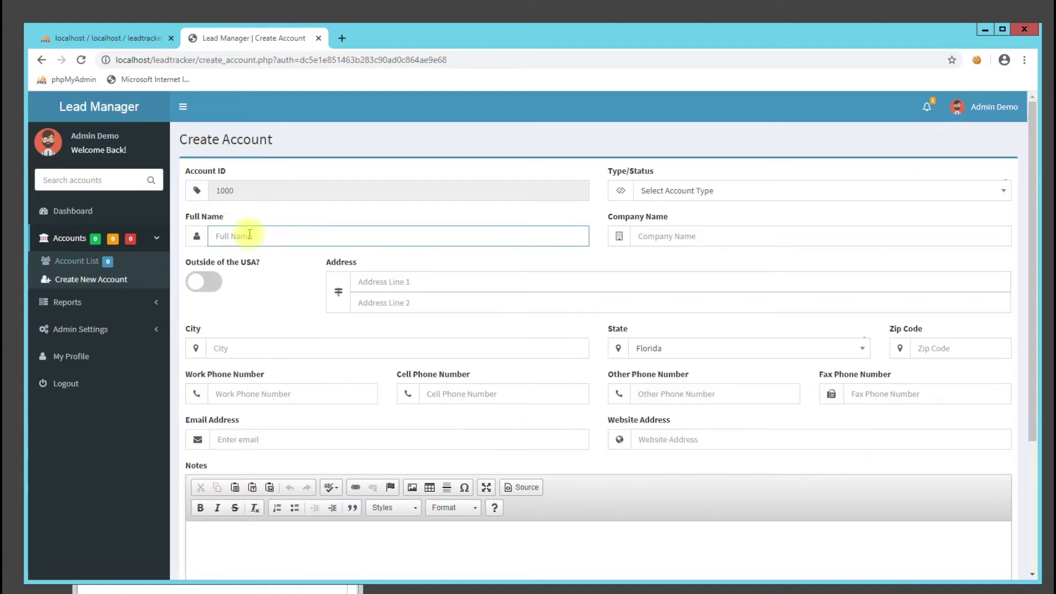
{"action": "left_click", "coordinate": [249, 234]}
{"action": "type", "text": "test"}
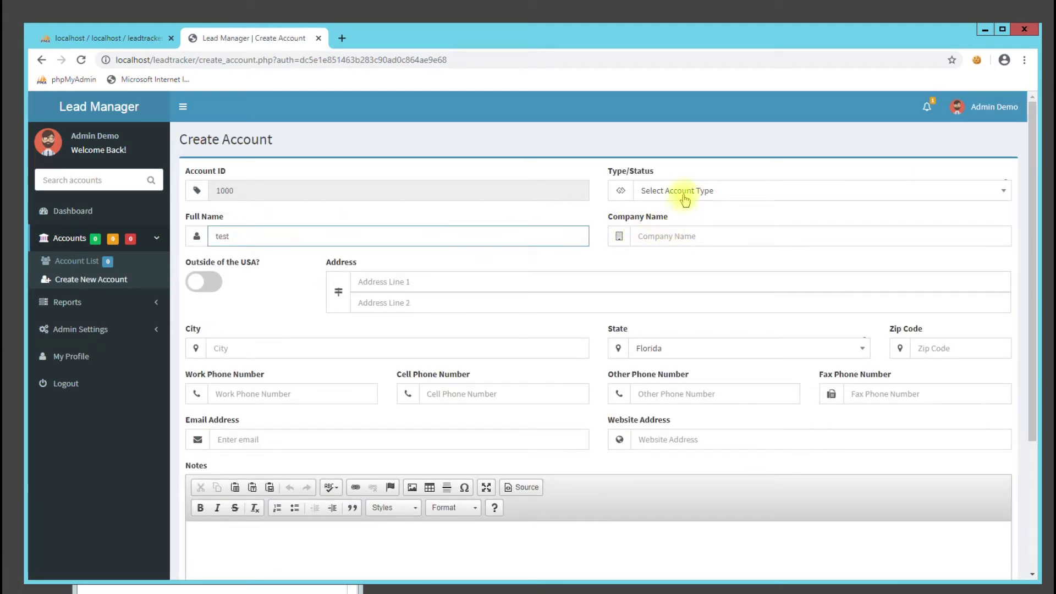
{"action": "left_click", "coordinate": [684, 203]}
{"action": "left_click", "coordinate": [660, 272]}
{"action": "scroll", "coordinate": [337, 448], "scroll_direction": "down", "scroll_amount": 3}
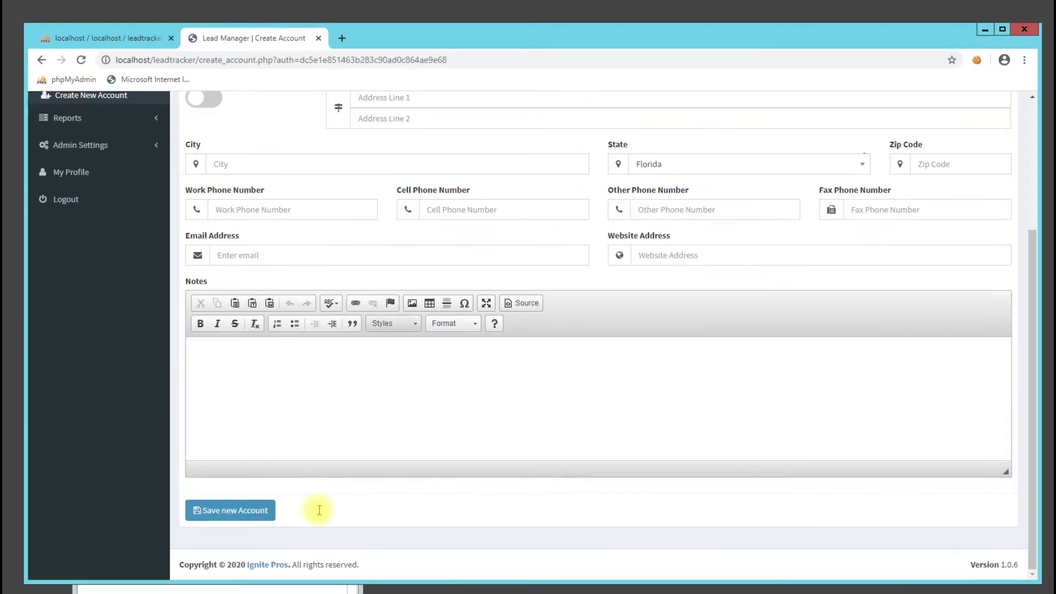
{"action": "left_click", "coordinate": [240, 516]}
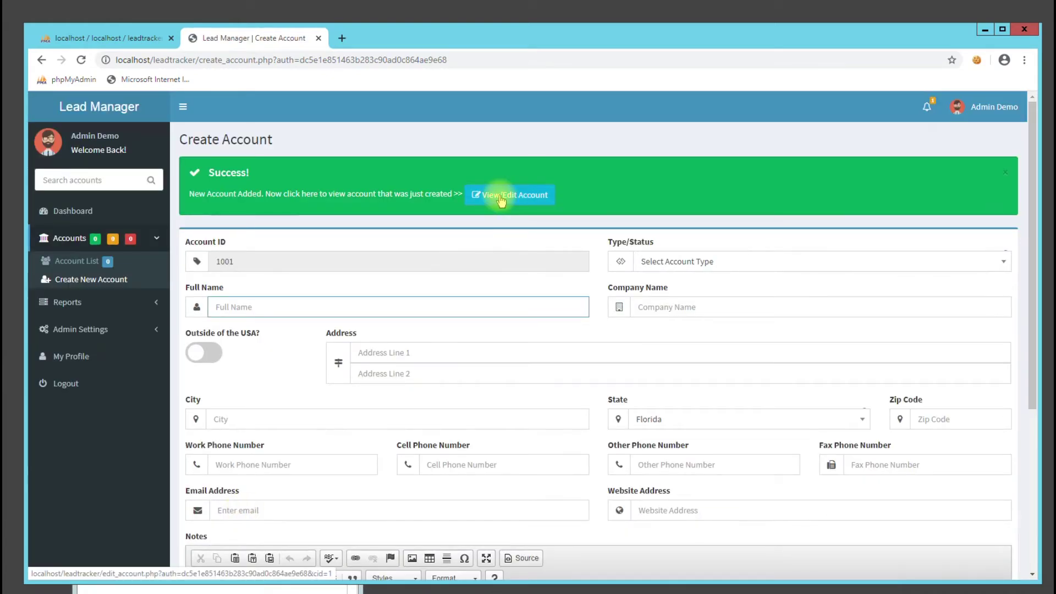
Open account 1000 for editing and view its history and File Attachments tab
{"action": "left_click", "coordinate": [500, 197]}
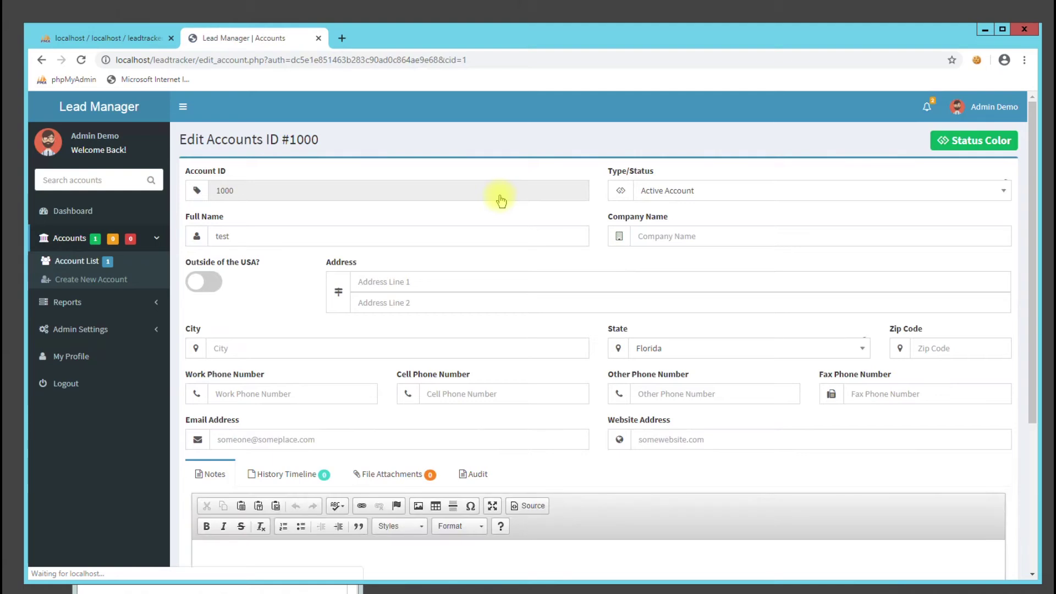
{"action": "scroll", "coordinate": [277, 348], "scroll_direction": "down", "scroll_amount": 3}
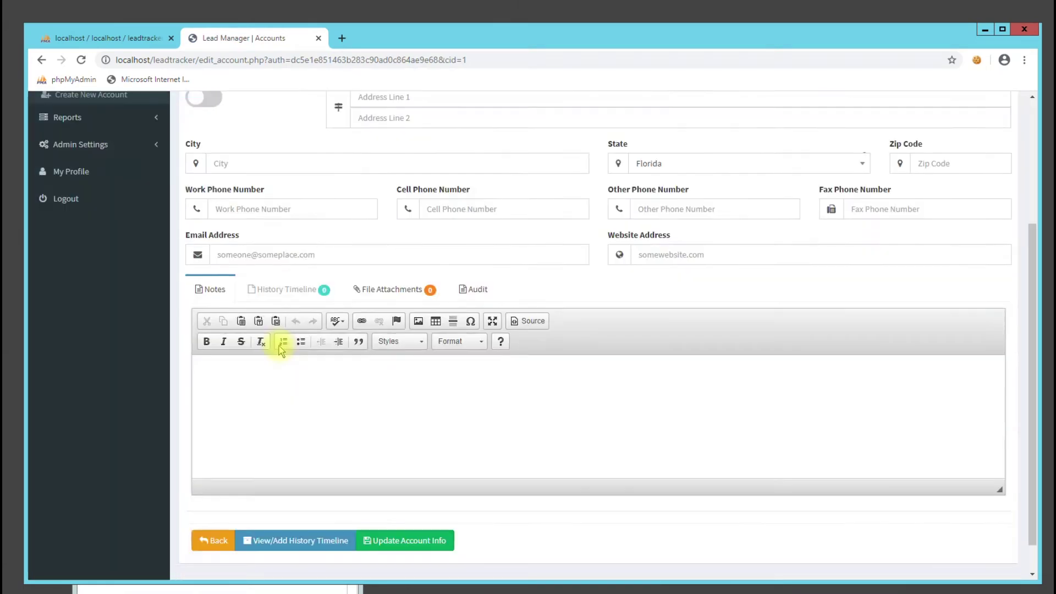
{"action": "left_click", "coordinate": [308, 401]}
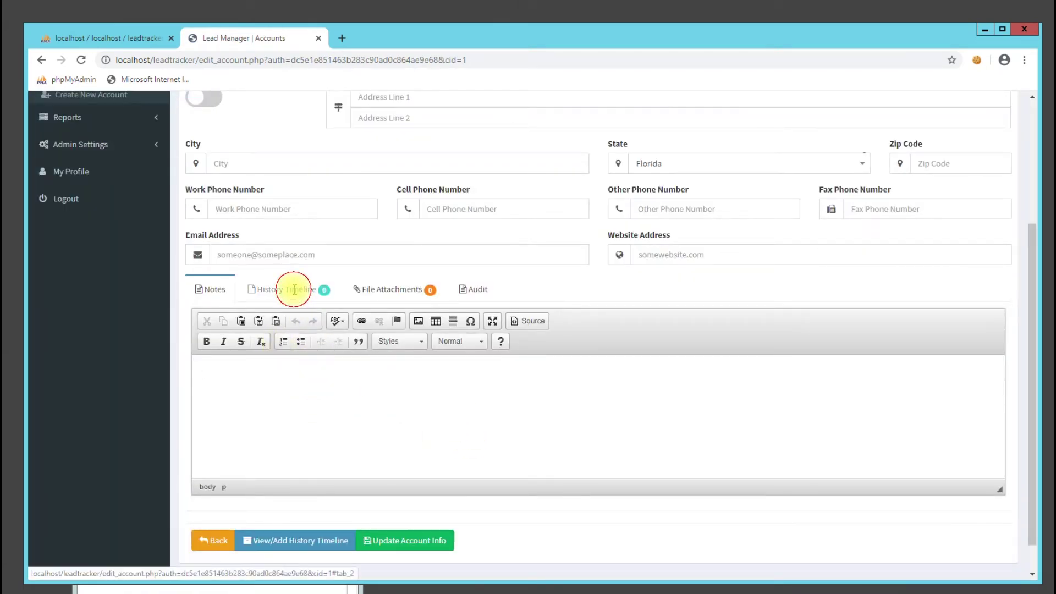
{"action": "left_click", "coordinate": [294, 290]}
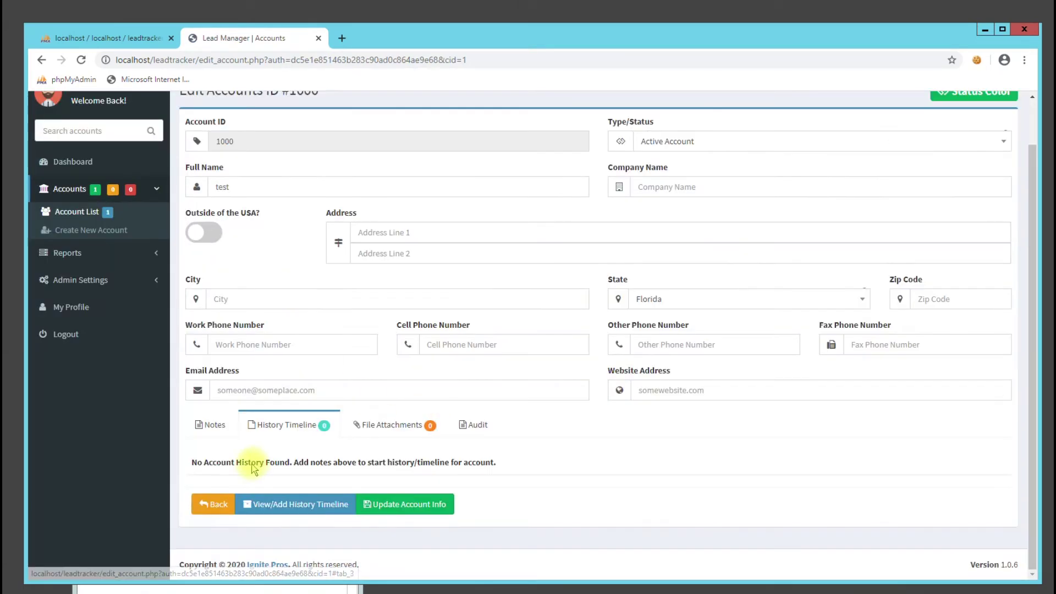
{"action": "left_click", "coordinate": [395, 426]}
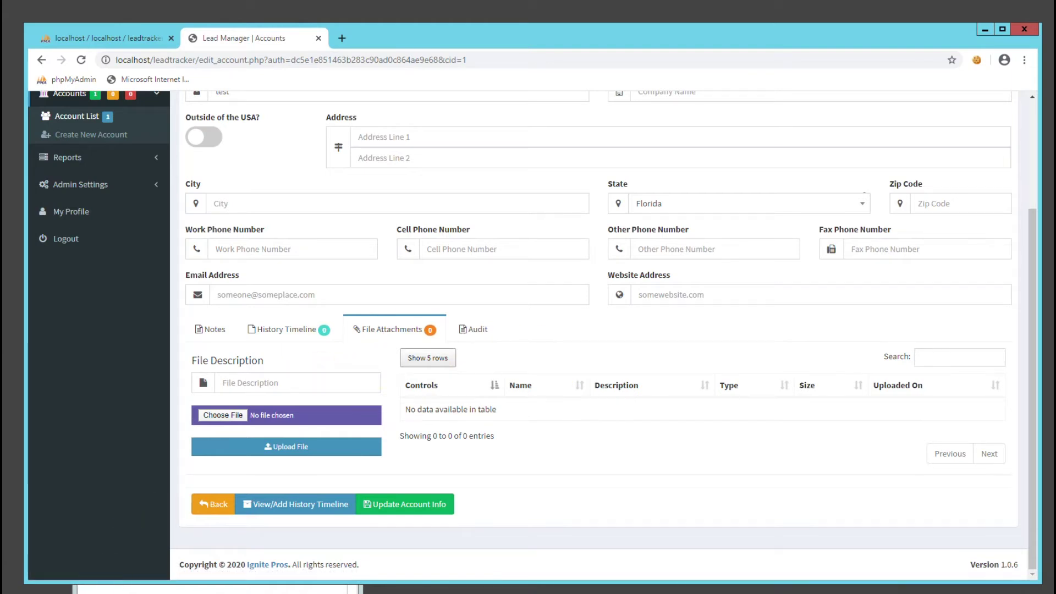
Confirm in uploads_md5's Security properties that Everyone has full control
{"action": "left_click", "coordinate": [361, 149]}
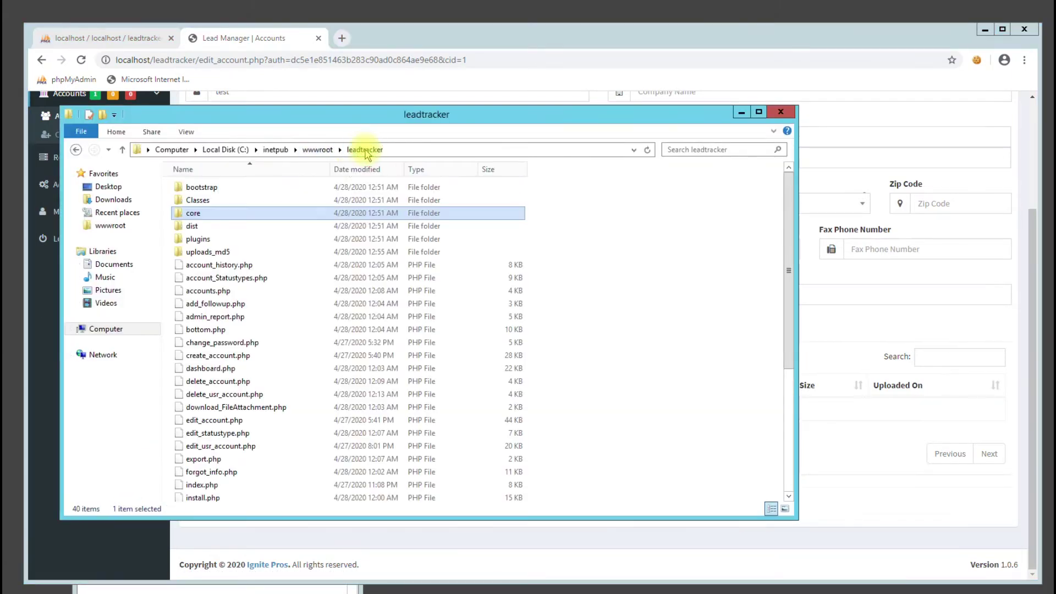
{"action": "left_click", "coordinate": [218, 252]}
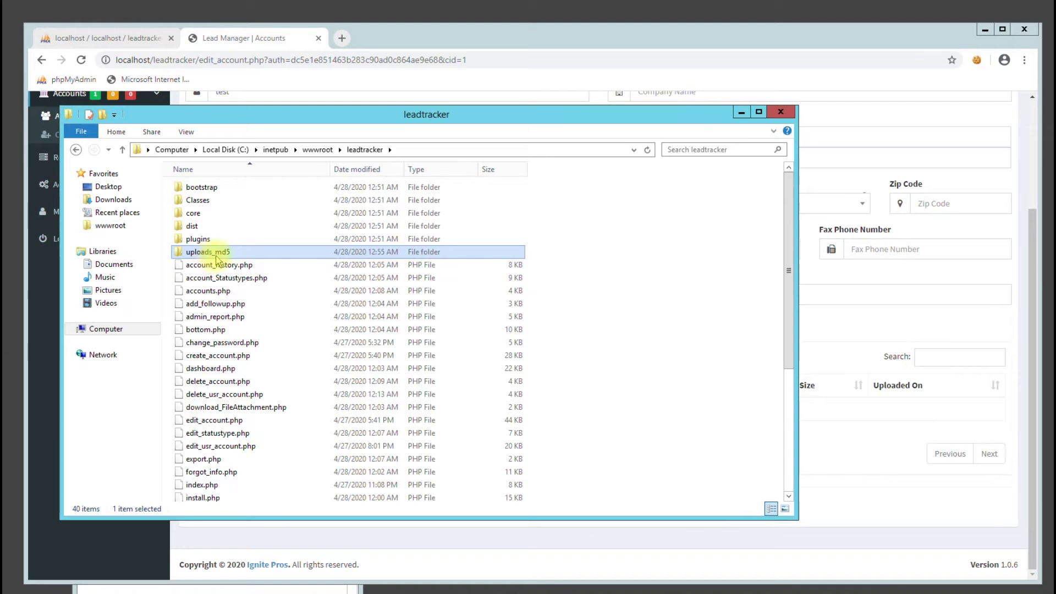
{"action": "left_click", "coordinate": [223, 253]}
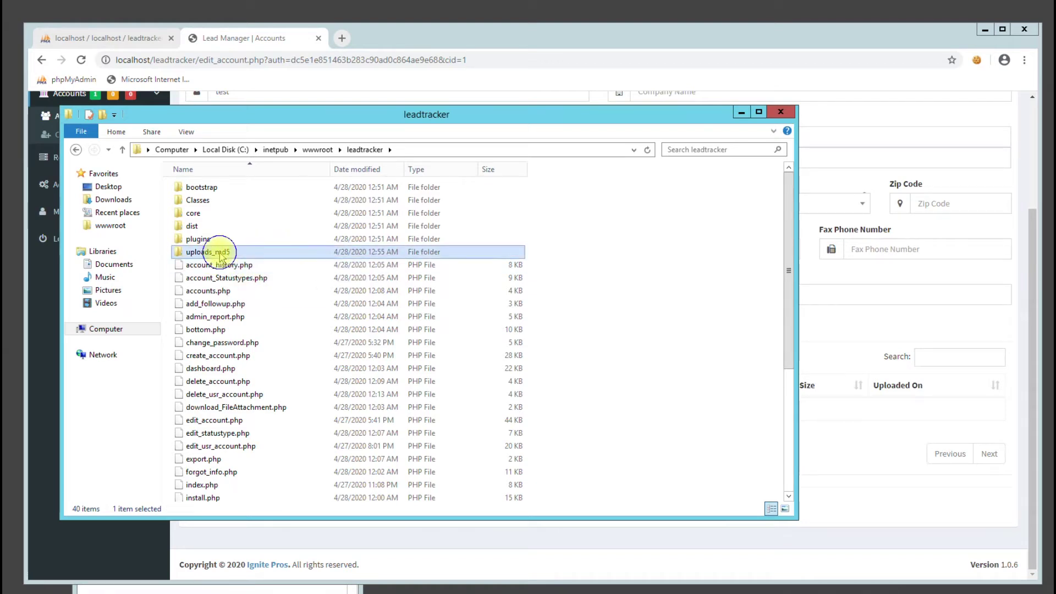
{"action": "right_click", "coordinate": [212, 250]}
{"action": "key", "text": "Escape"}
{"action": "key", "text": "alt+Return"}
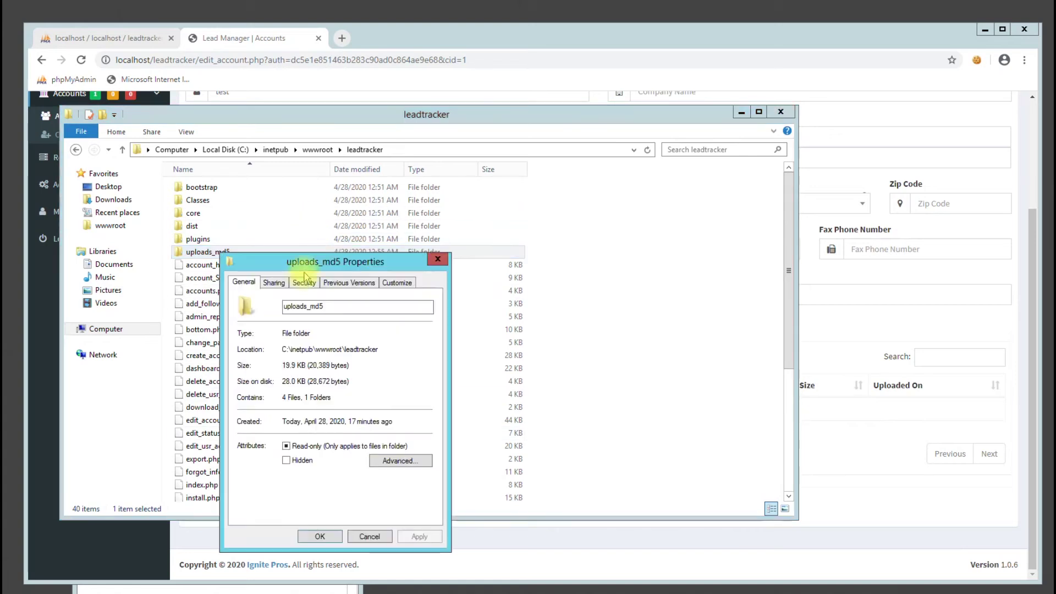
{"action": "left_click", "coordinate": [301, 246]}
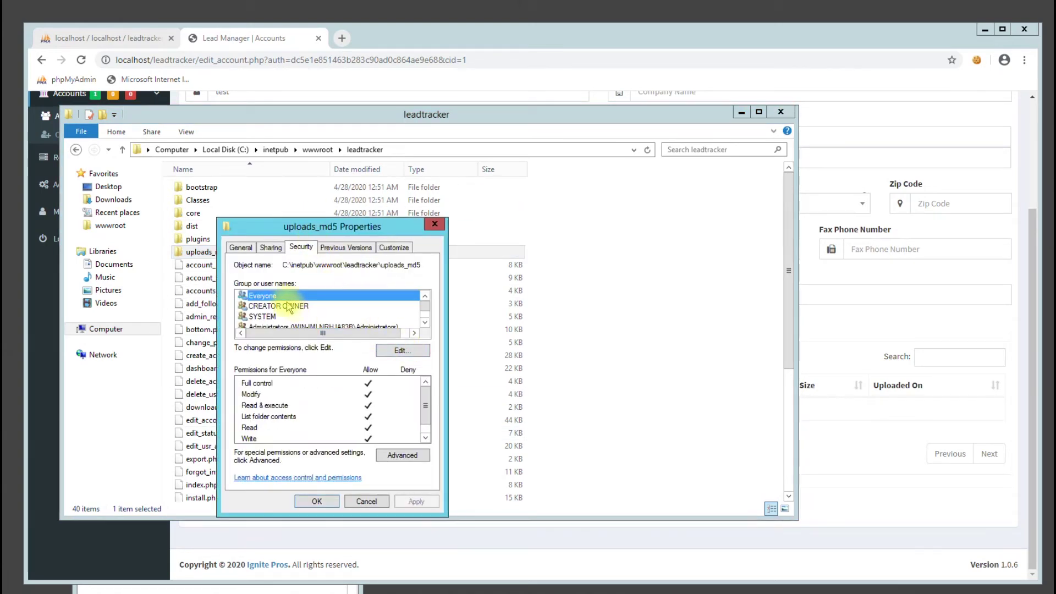
{"action": "left_click", "coordinate": [317, 500]}
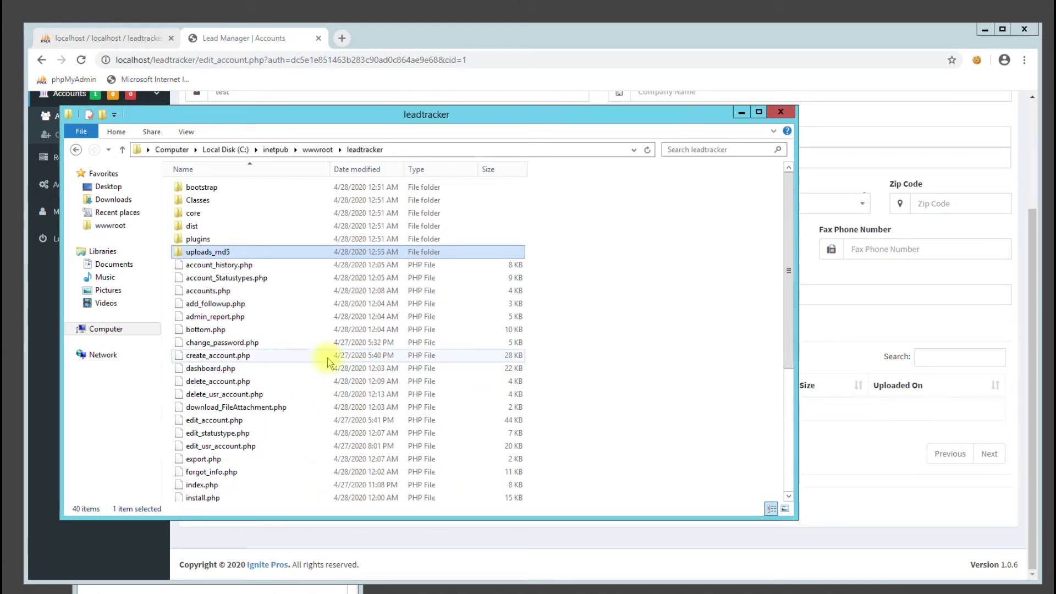
{"action": "left_click", "coordinate": [845, 116]}
Attach ignite_logo.png from the Desktop to the test account with description 'test'
{"action": "left_click", "coordinate": [280, 380]}
{"action": "type", "text": "test"}
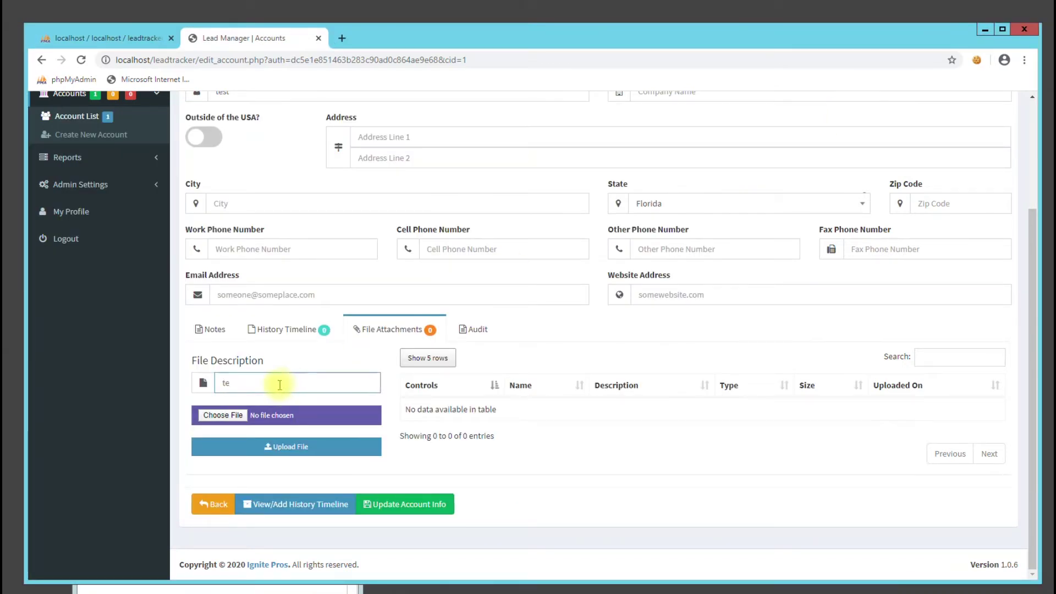
{"action": "left_click", "coordinate": [247, 416]}
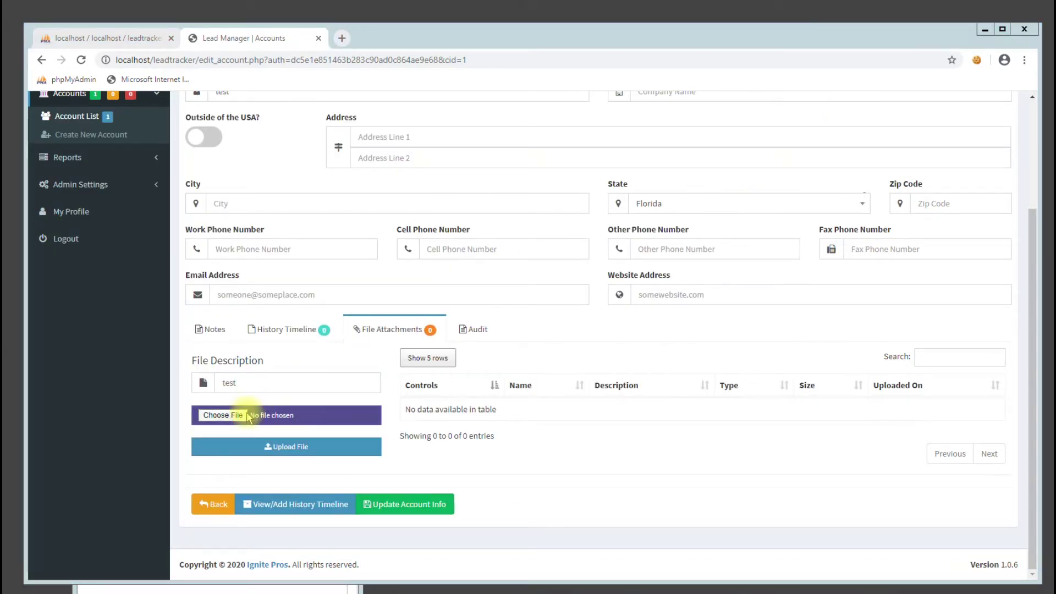
{"action": "left_click", "coordinate": [77, 108]}
{"action": "double_click", "coordinate": [190, 168]}
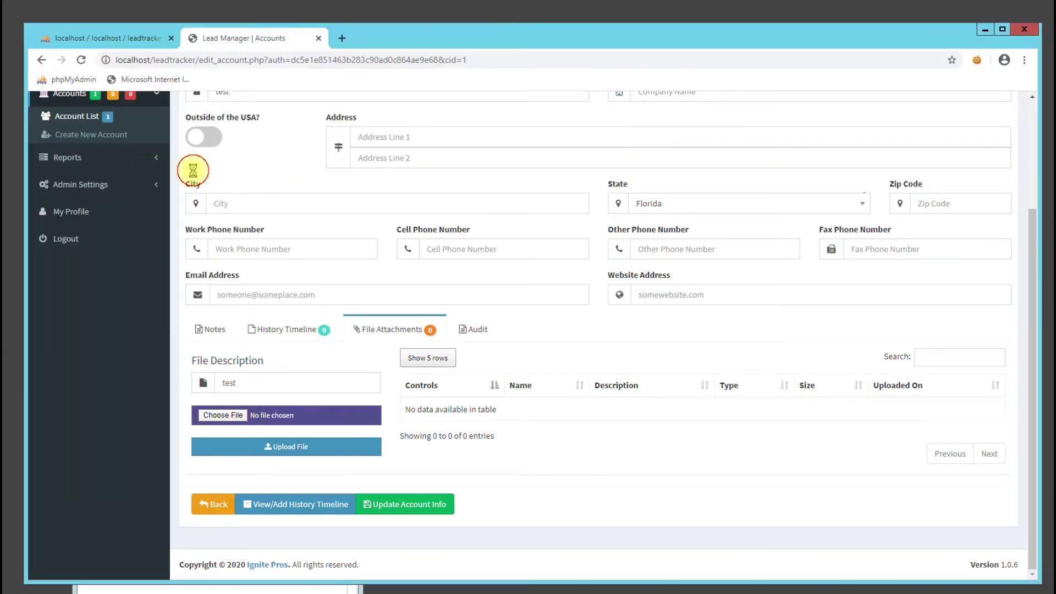
{"action": "left_click", "coordinate": [319, 451]}
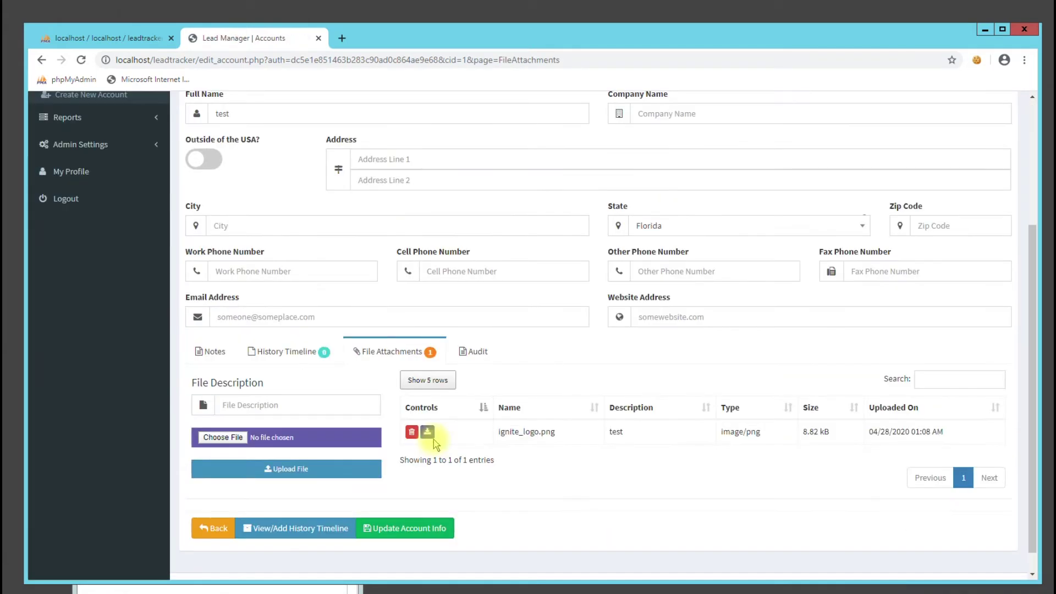
Download the ignite_logo.png attachment and open it from Downloads in Paint
{"action": "left_click", "coordinate": [411, 408]}
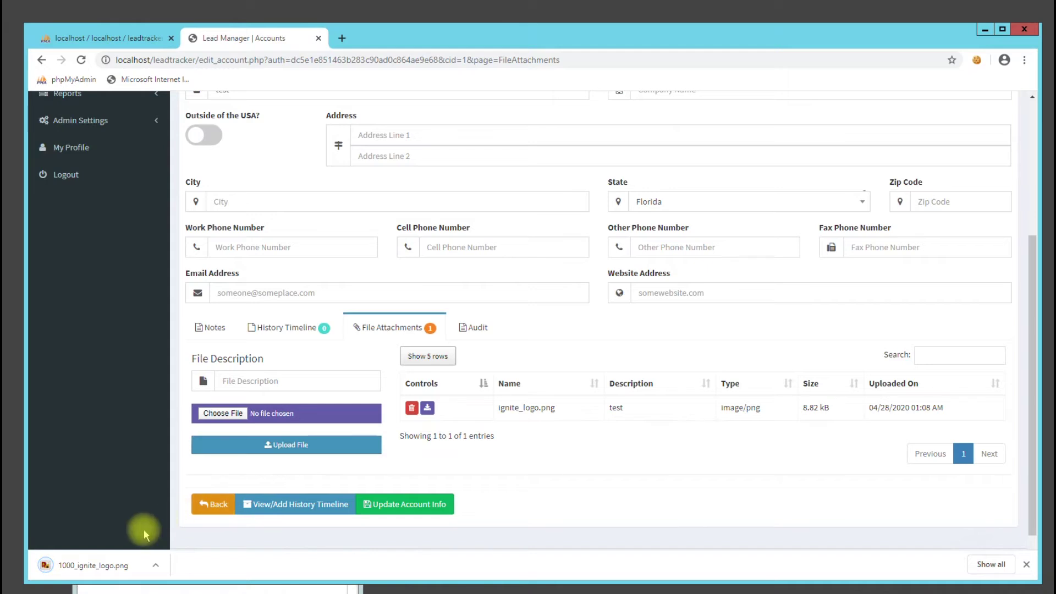
{"action": "left_click", "coordinate": [103, 567]}
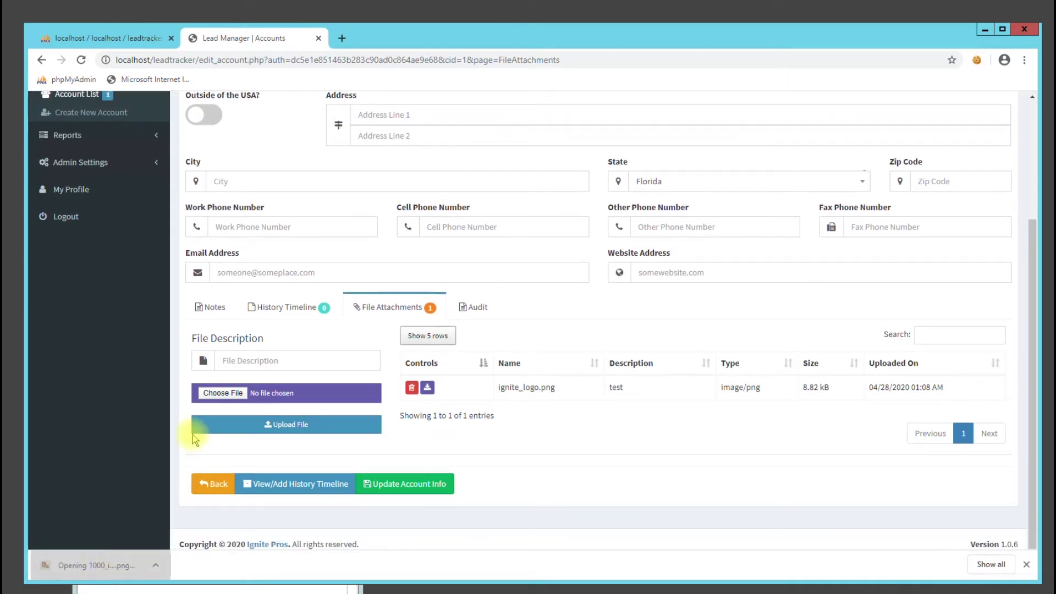
{"action": "left_click", "coordinate": [586, 302]}
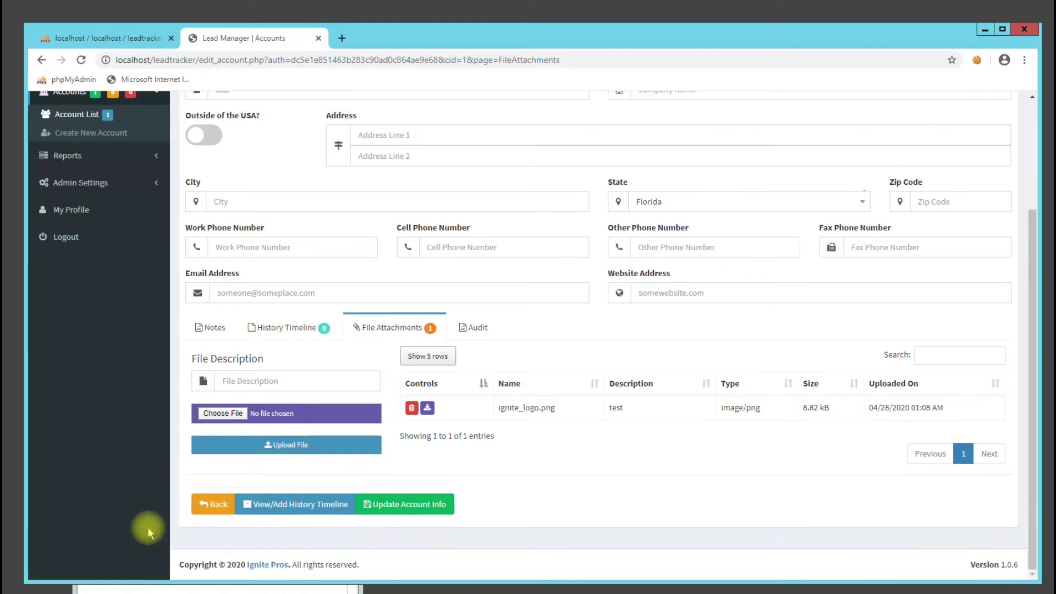
{"action": "key", "text": "alt+Tab"}
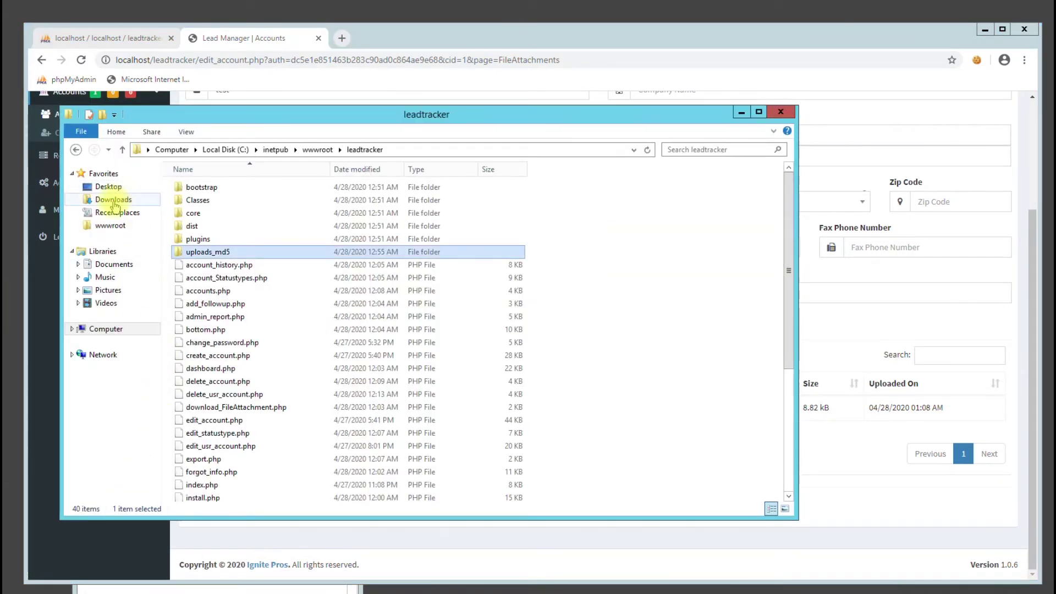
{"action": "left_click", "coordinate": [113, 200]}
{"action": "right_click", "coordinate": [213, 190]}
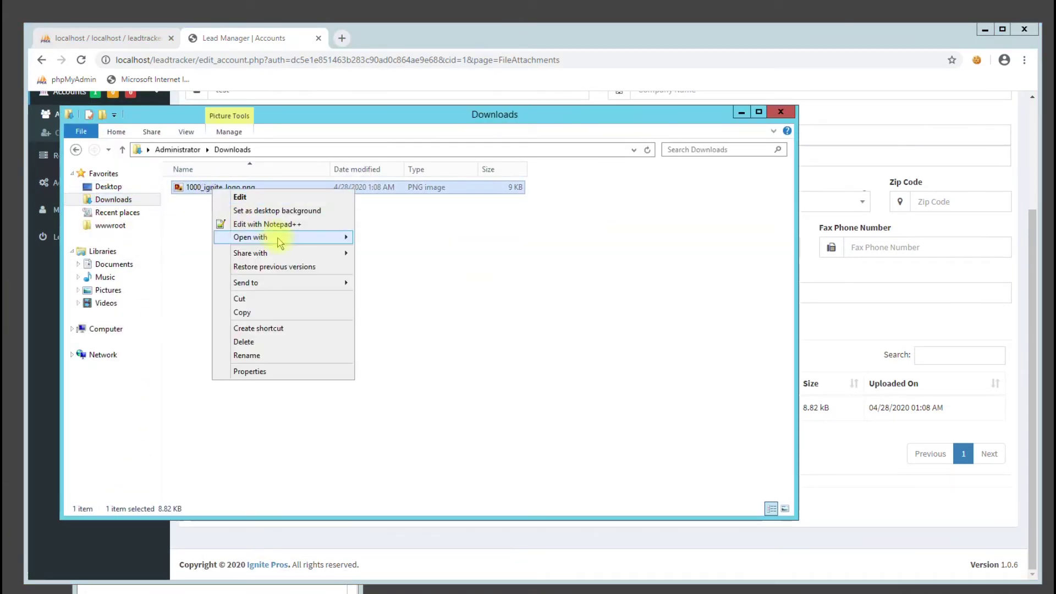
{"action": "mouse_move", "coordinate": [326, 245]}
{"action": "left_click", "coordinate": [379, 250]}
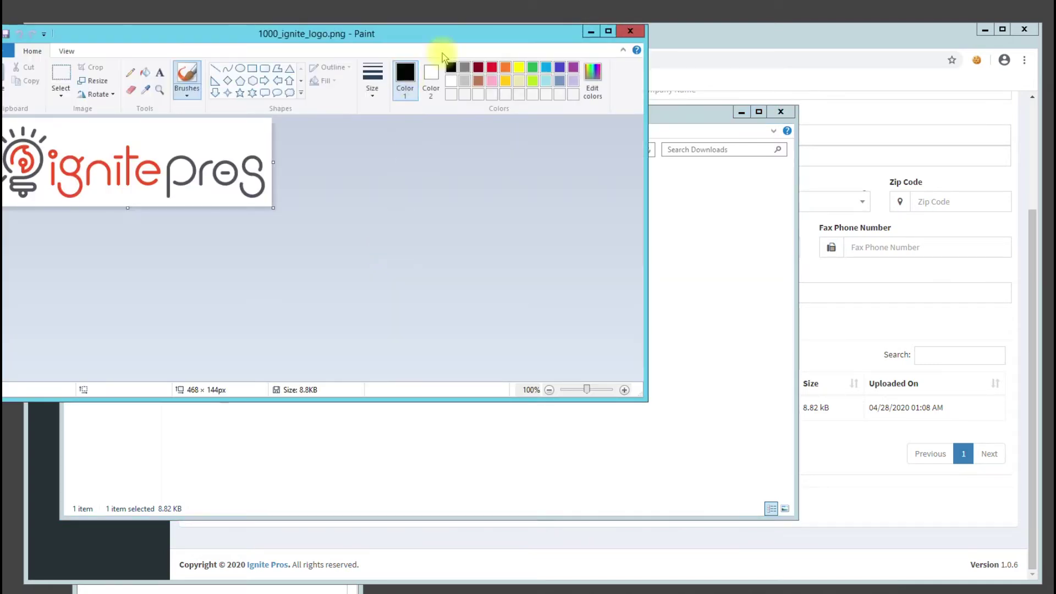
Close Paint and Explorer, then delete the logo attachment from the account
{"action": "left_click", "coordinate": [630, 31]}
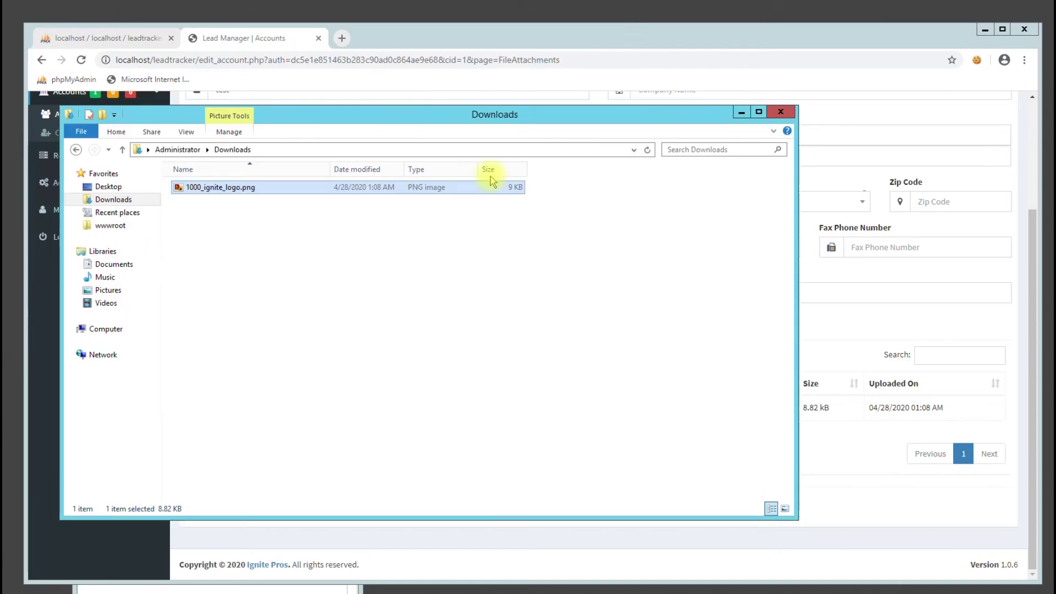
{"action": "left_click", "coordinate": [782, 111]}
{"action": "left_click", "coordinate": [411, 406]}
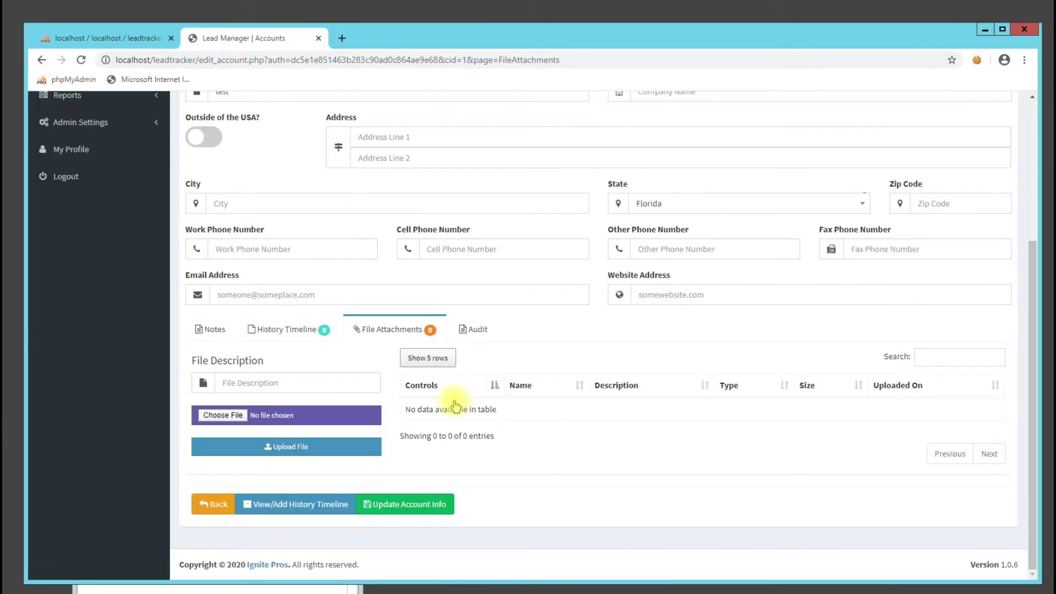
{"action": "left_click", "coordinate": [470, 330]}
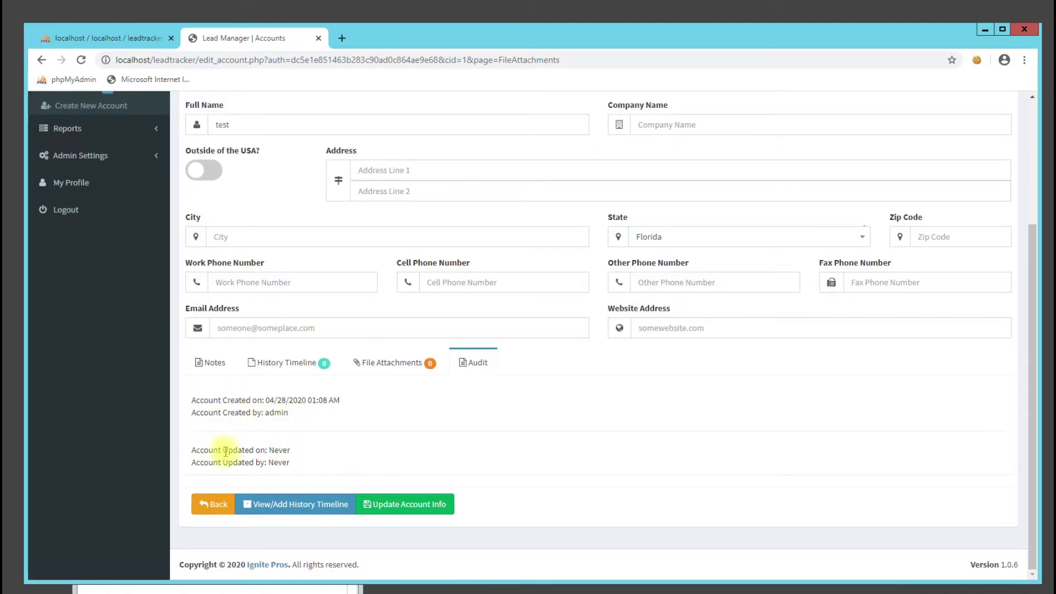
View the Users list, then the Logs with User Login Success and Account Created entries
{"action": "scroll", "coordinate": [377, 420], "scroll_direction": "up", "scroll_amount": 3}
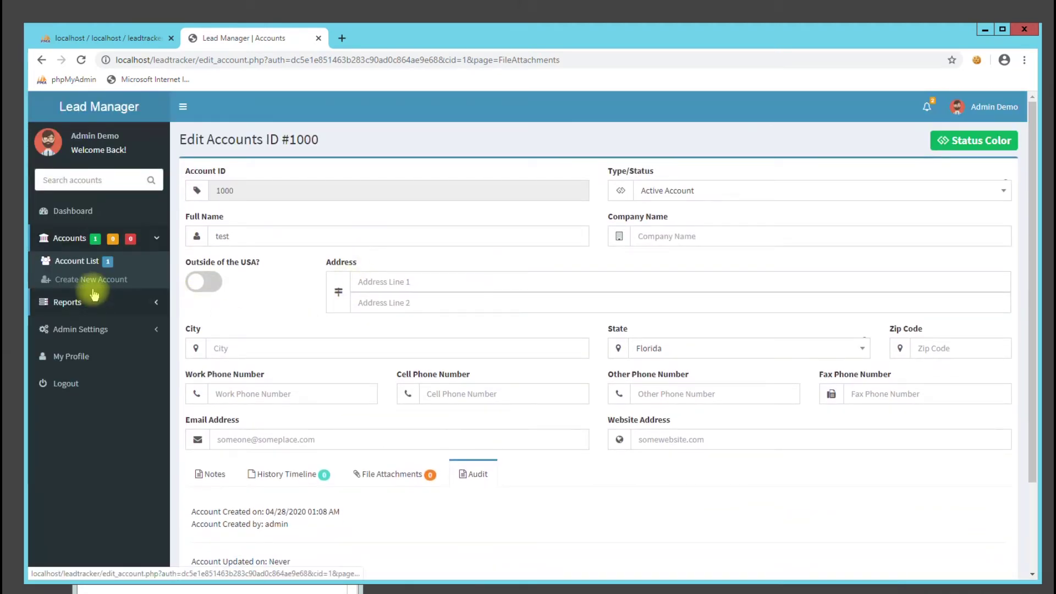
{"action": "left_click", "coordinate": [89, 330]}
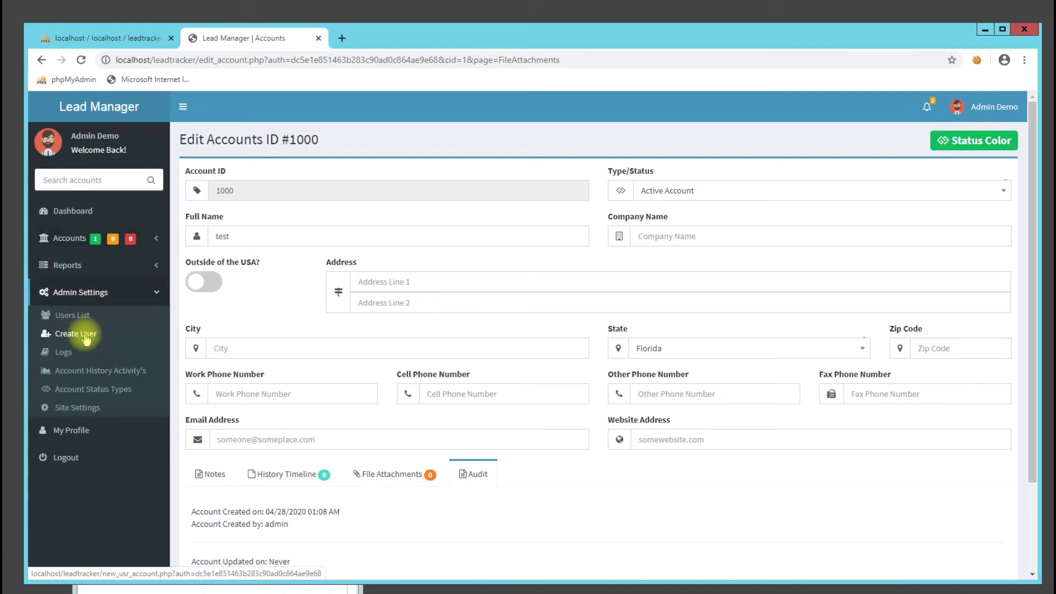
{"action": "left_click", "coordinate": [78, 319]}
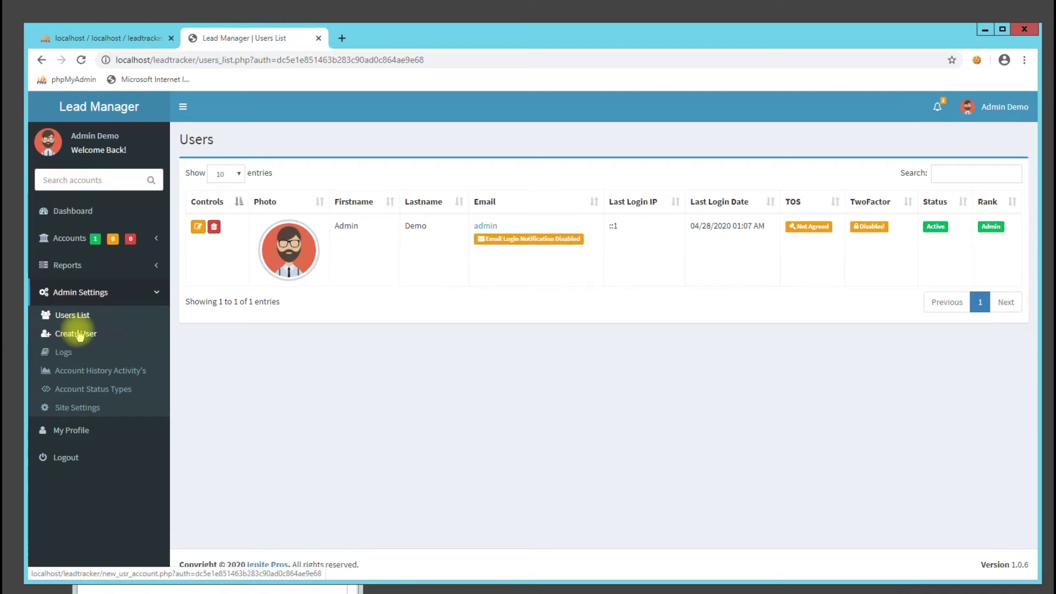
{"action": "left_click", "coordinate": [64, 353]}
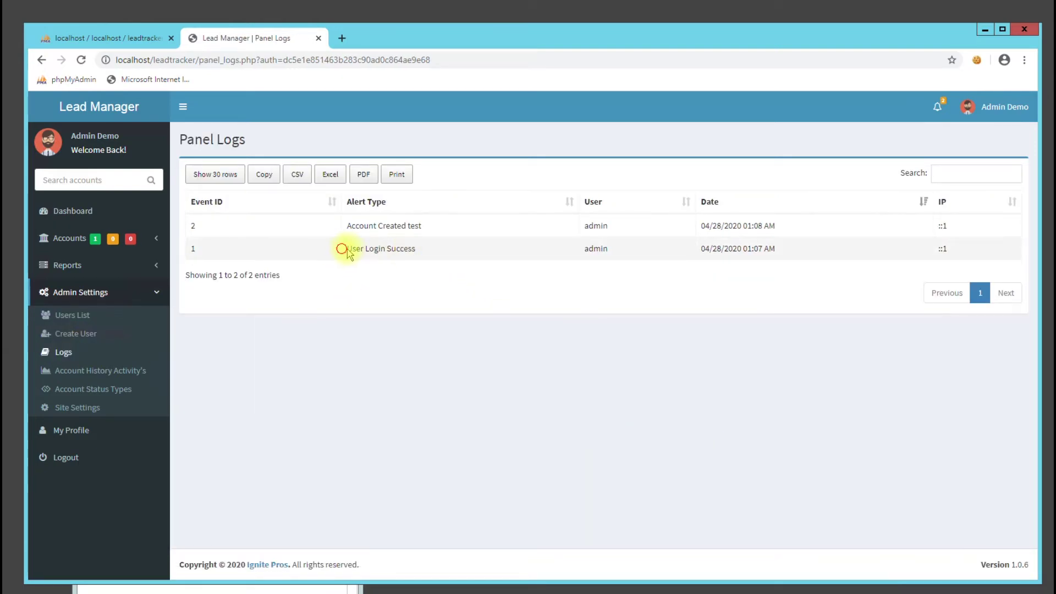
{"action": "left_click_drag", "start_coordinate": [340, 249], "coordinate": [467, 249]}
{"action": "left_click_drag", "start_coordinate": [347, 228], "coordinate": [429, 232]}
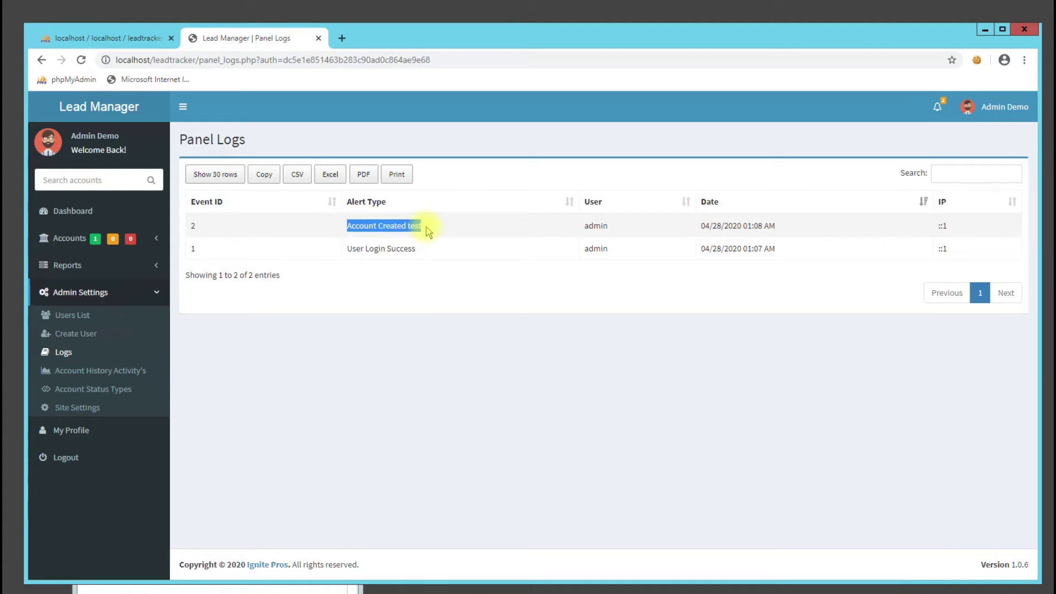
{"action": "left_click_drag", "start_coordinate": [348, 225], "coordinate": [465, 226]}
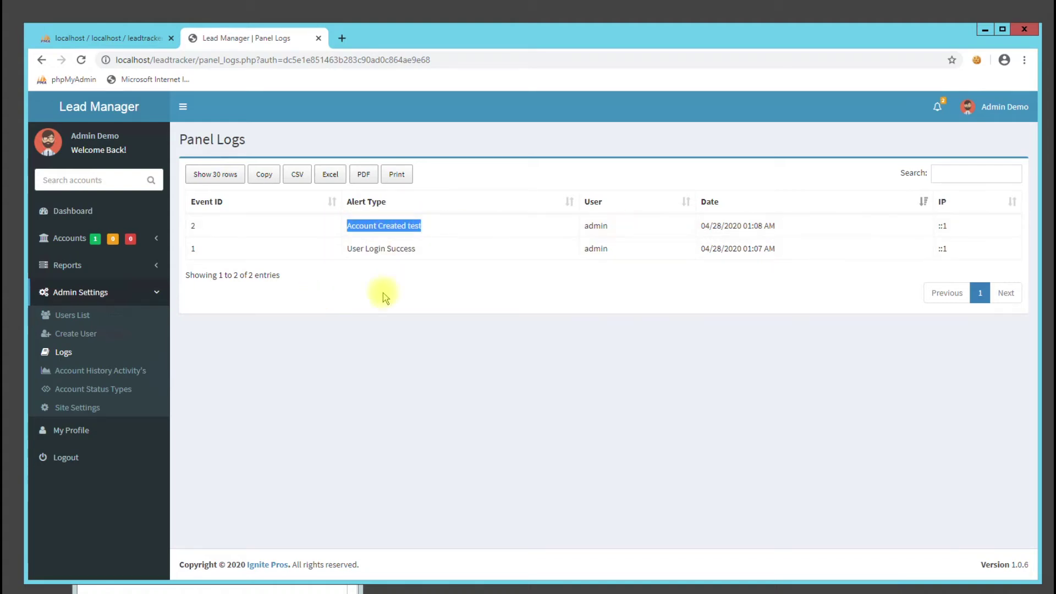
{"action": "left_click", "coordinate": [944, 225]}
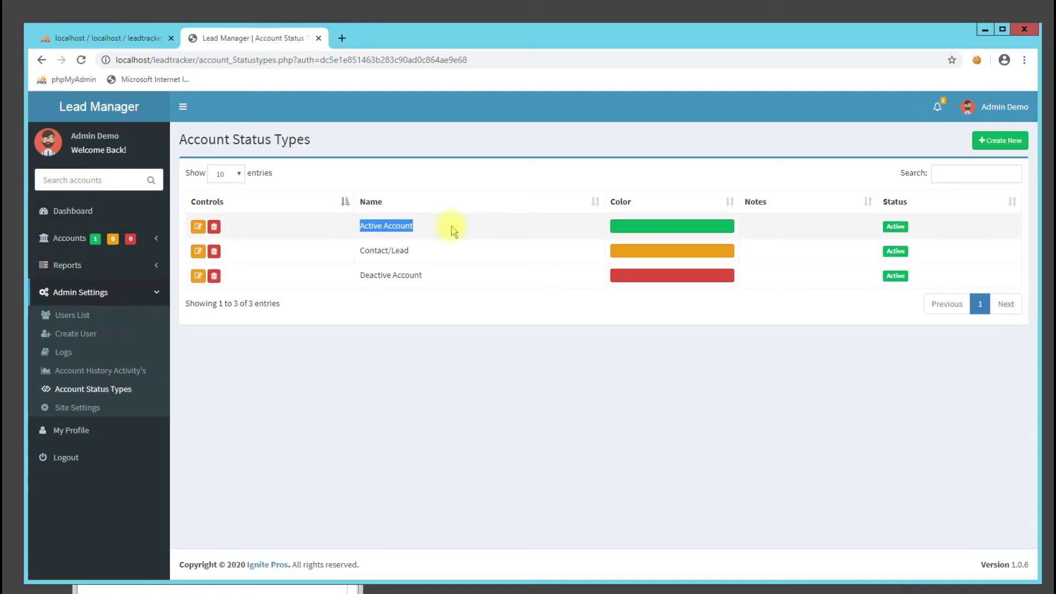
Preview the new status type form's Color options, cancel it, and go to Site Settings
{"action": "left_click_drag", "start_coordinate": [409, 250], "coordinate": [364, 251]}
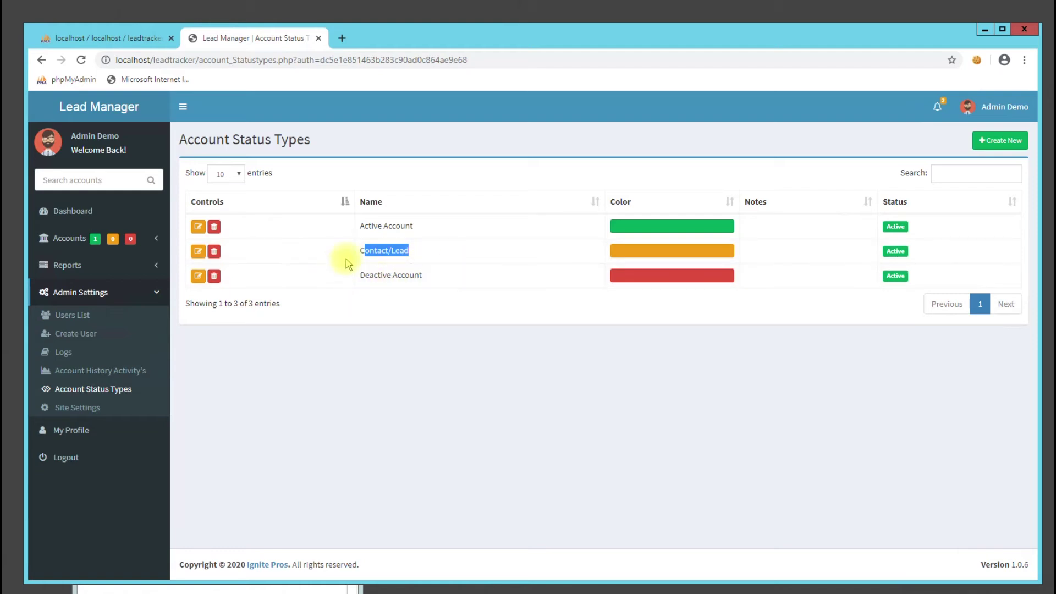
{"action": "left_click", "coordinate": [999, 141]}
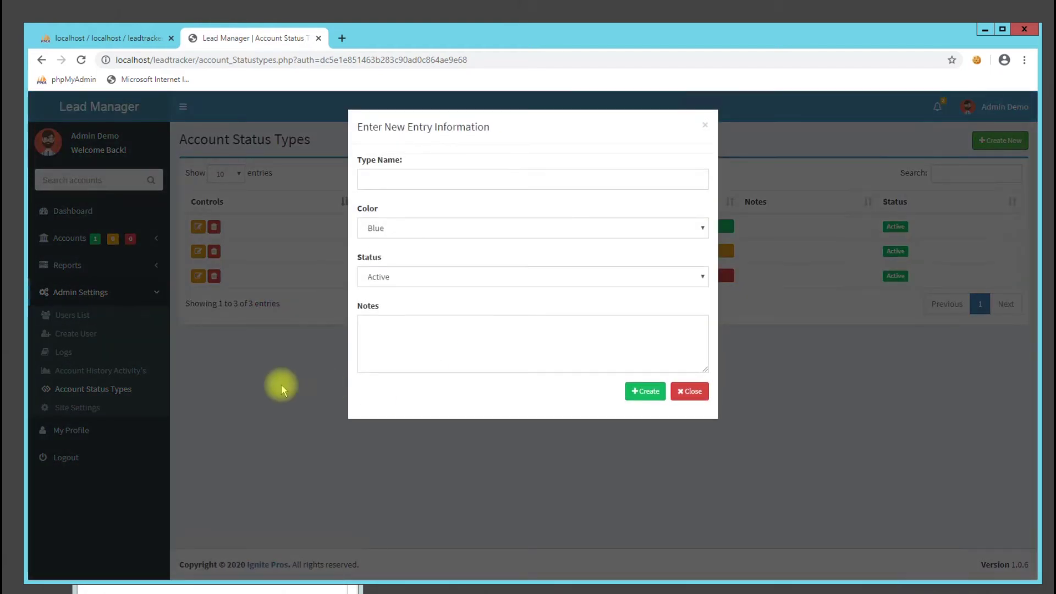
{"action": "left_click", "coordinate": [401, 228]}
{"action": "left_click", "coordinate": [271, 401]}
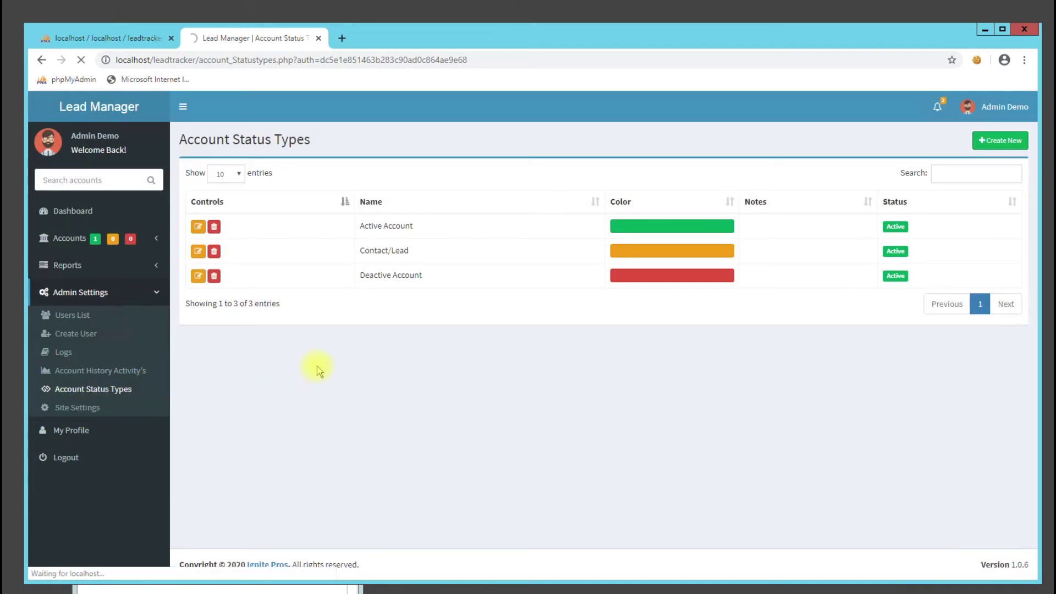
{"action": "triple_click", "coordinate": [347, 219]}
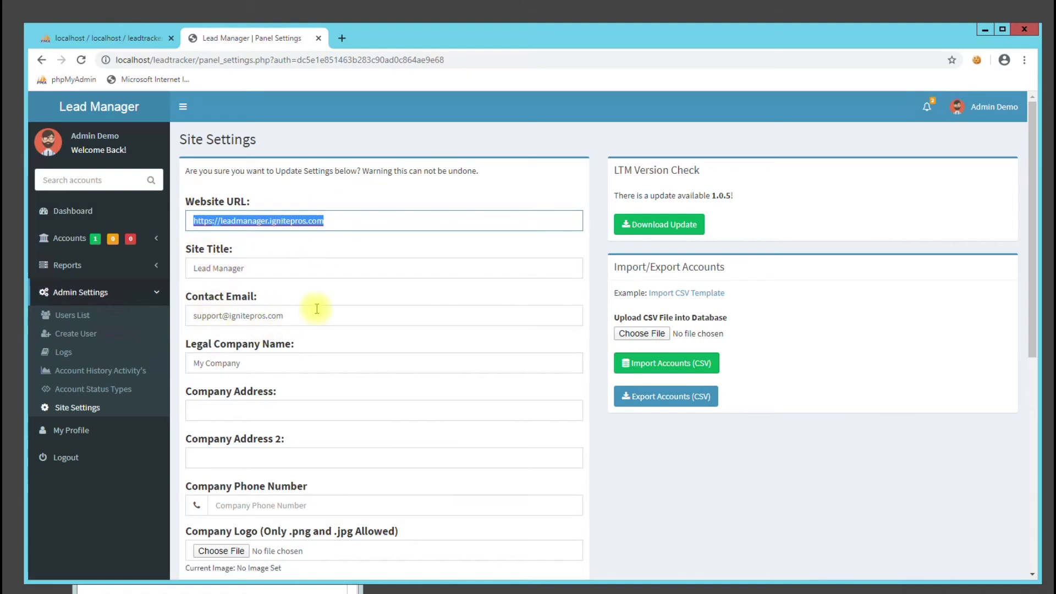
Review the Site Settings fields such as Legal Company Name and save the settings
{"action": "scroll", "coordinate": [306, 306], "scroll_direction": "down", "scroll_amount": 1}
{"action": "left_click_drag", "start_coordinate": [306, 253], "coordinate": [199, 258]}
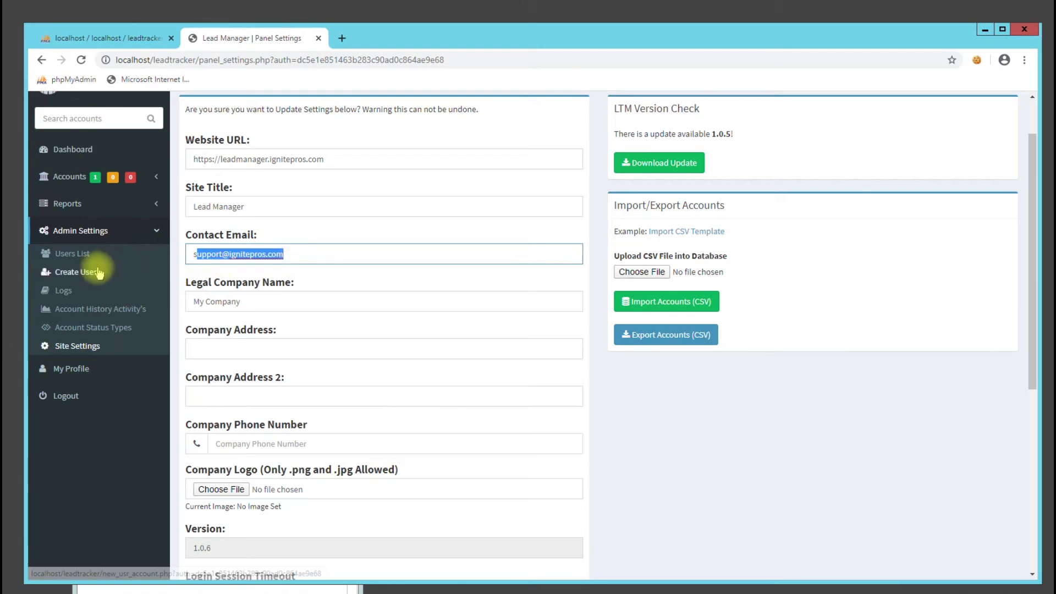
{"action": "left_click", "coordinate": [300, 300]}
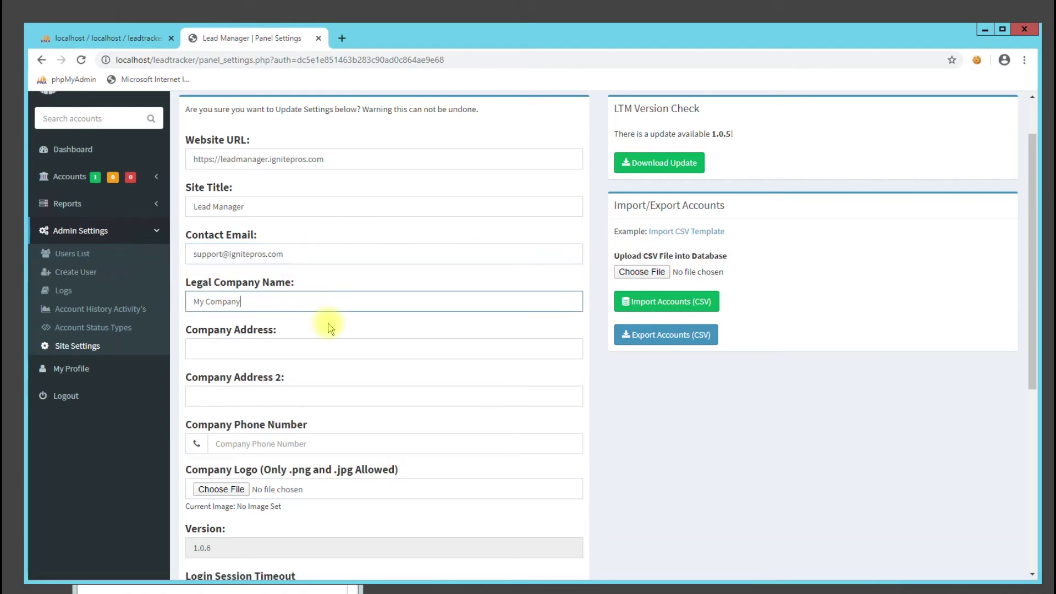
{"action": "scroll", "coordinate": [325, 327], "scroll_direction": "down", "scroll_amount": 3}
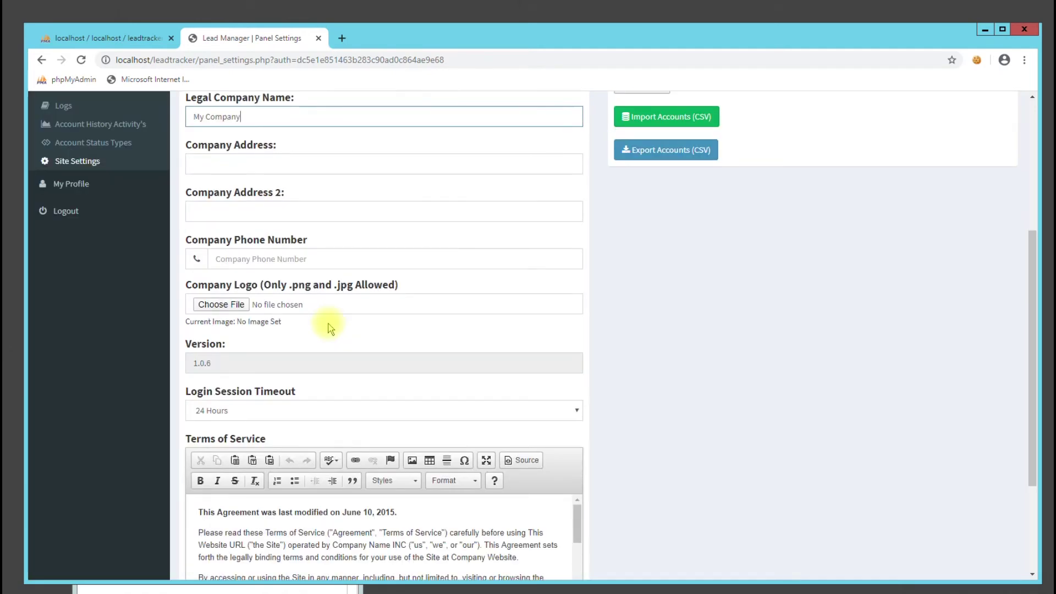
{"action": "scroll", "coordinate": [605, 242], "scroll_direction": "up", "scroll_amount": 2}
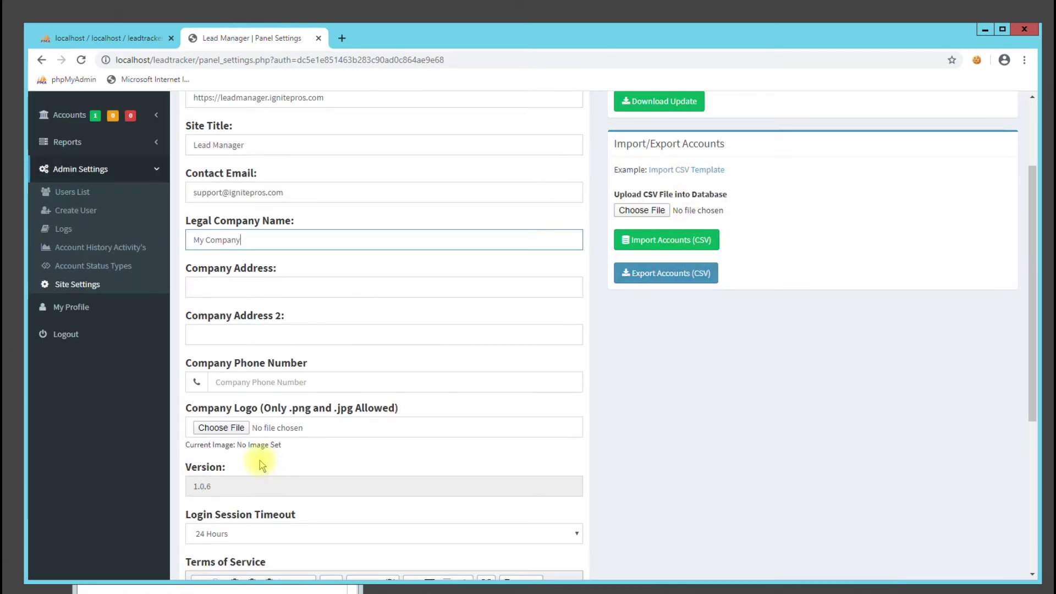
{"action": "scroll", "coordinate": [248, 457], "scroll_direction": "down", "scroll_amount": 1}
{"action": "scroll", "coordinate": [239, 456], "scroll_direction": "down", "scroll_amount": 2}
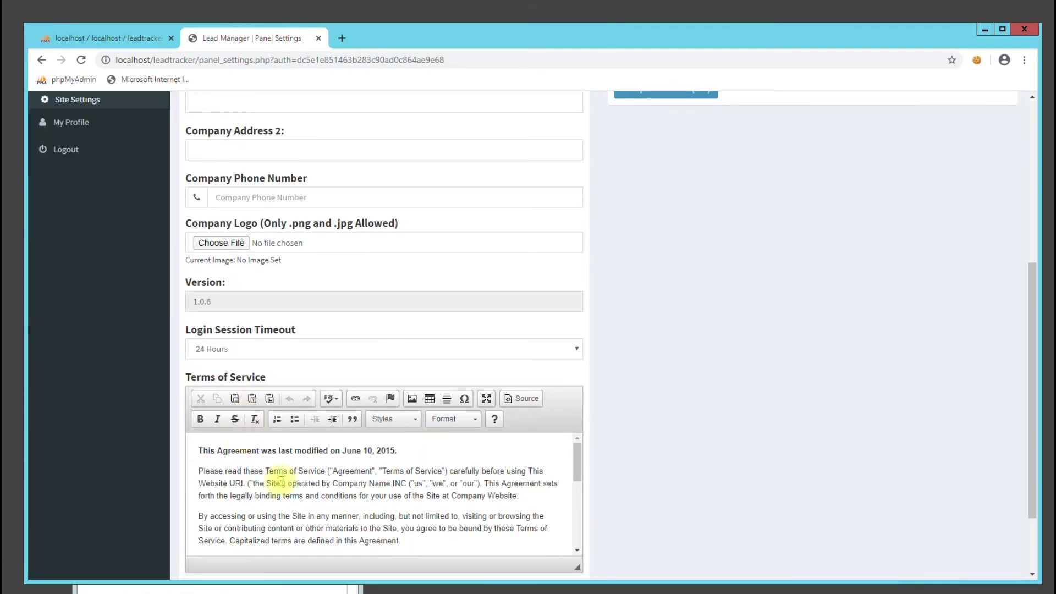
{"action": "scroll", "coordinate": [306, 471], "scroll_direction": "down", "scroll_amount": 8}
{"action": "scroll", "coordinate": [734, 460], "scroll_direction": "down", "scroll_amount": 2}
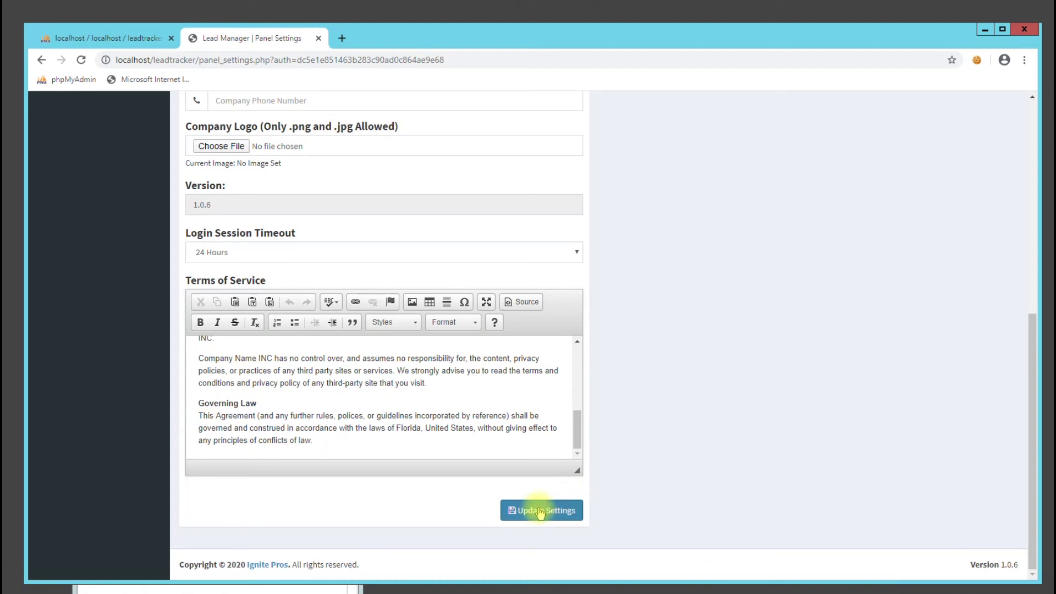
{"action": "left_click", "coordinate": [539, 506]}
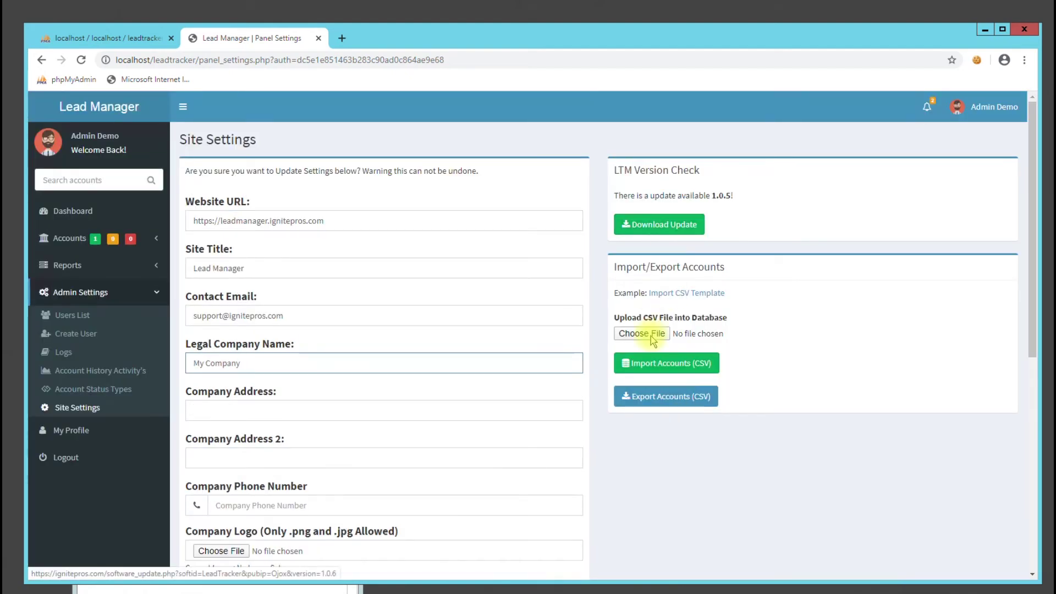
{"action": "scroll", "coordinate": [203, 504], "scroll_direction": "down", "scroll_amount": 2}
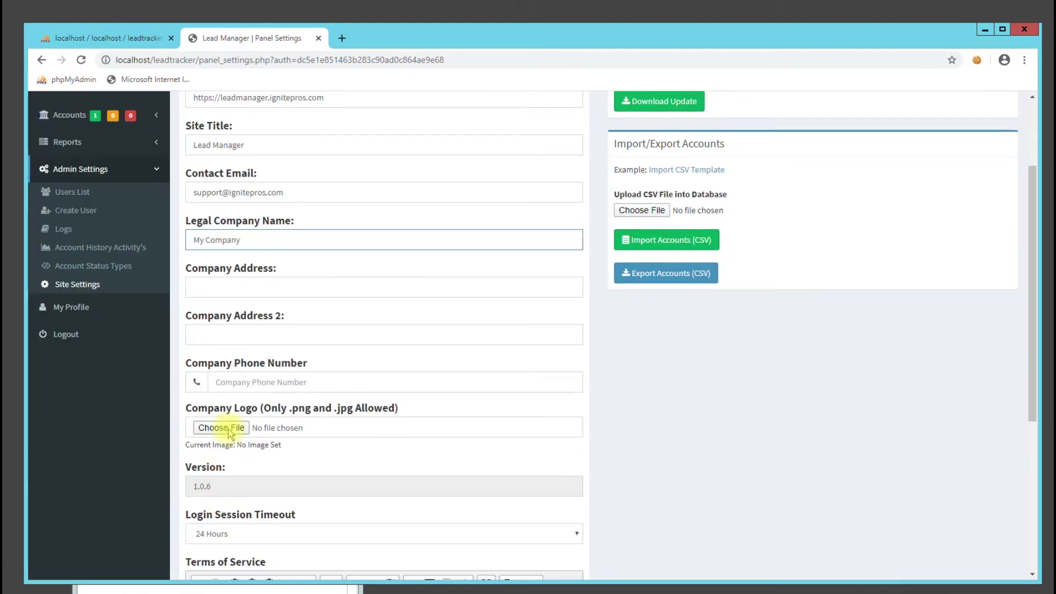
Load the Lead Manager login page in a new browser tab
{"action": "left_click", "coordinate": [342, 40]}
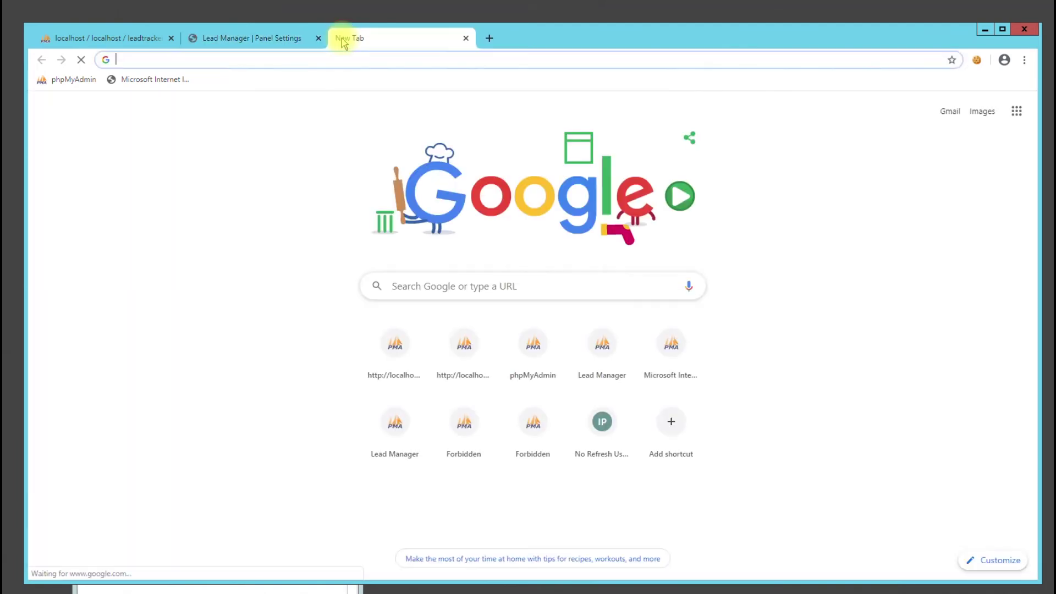
{"action": "type", "text": "local"}
{"action": "key", "text": "Down"}
{"action": "key", "text": "Down"}
{"action": "key", "text": "Down"}
{"action": "key", "text": "Down"}
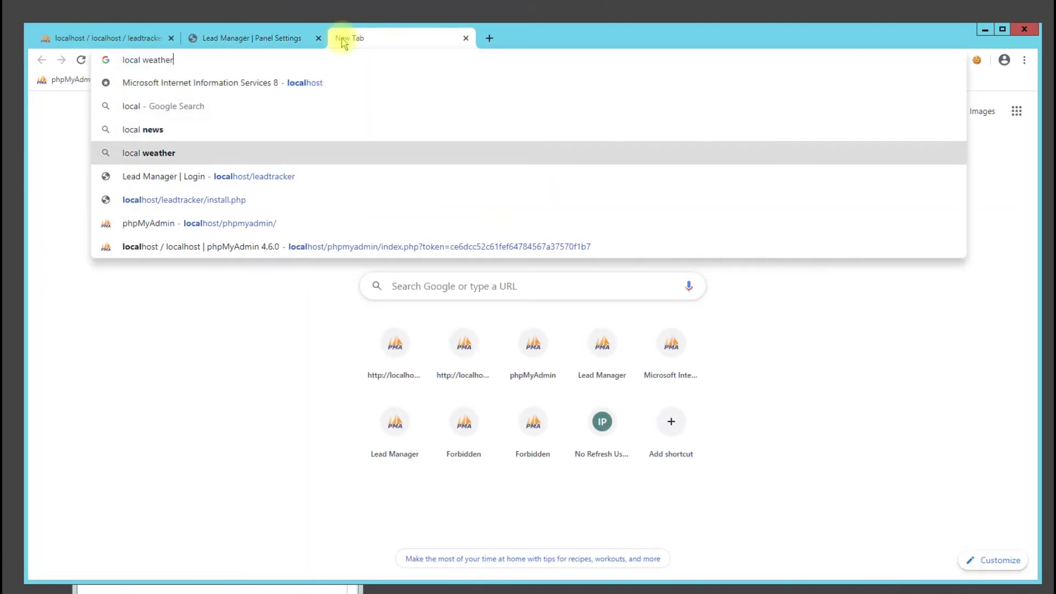
{"action": "key", "text": "Return"}
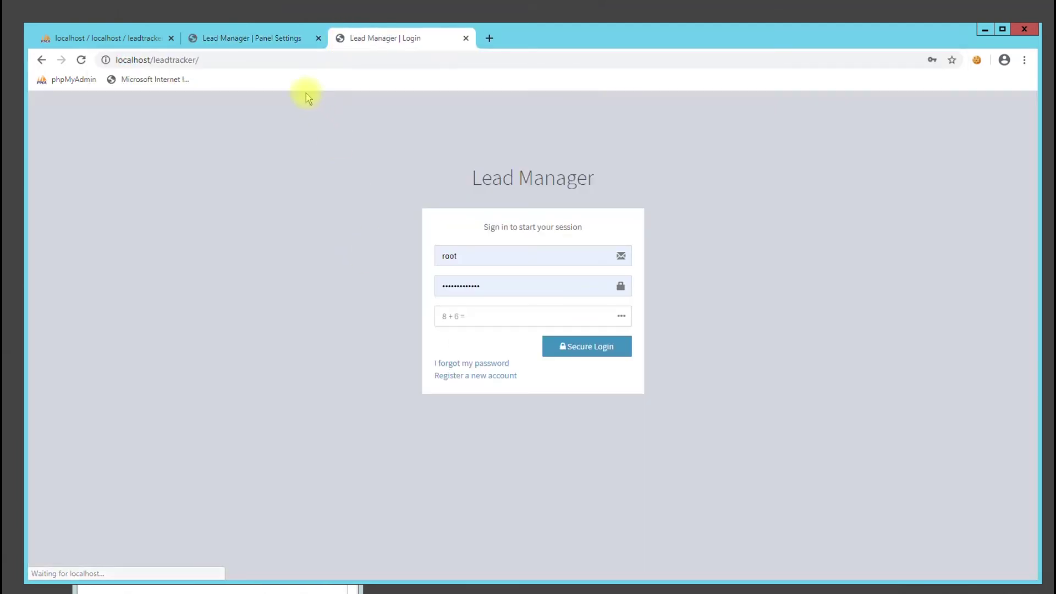
Choose ignite_logo.png as the Company Logo and update the site settings
{"action": "left_click", "coordinate": [285, 35]}
{"action": "left_click", "coordinate": [221, 427]}
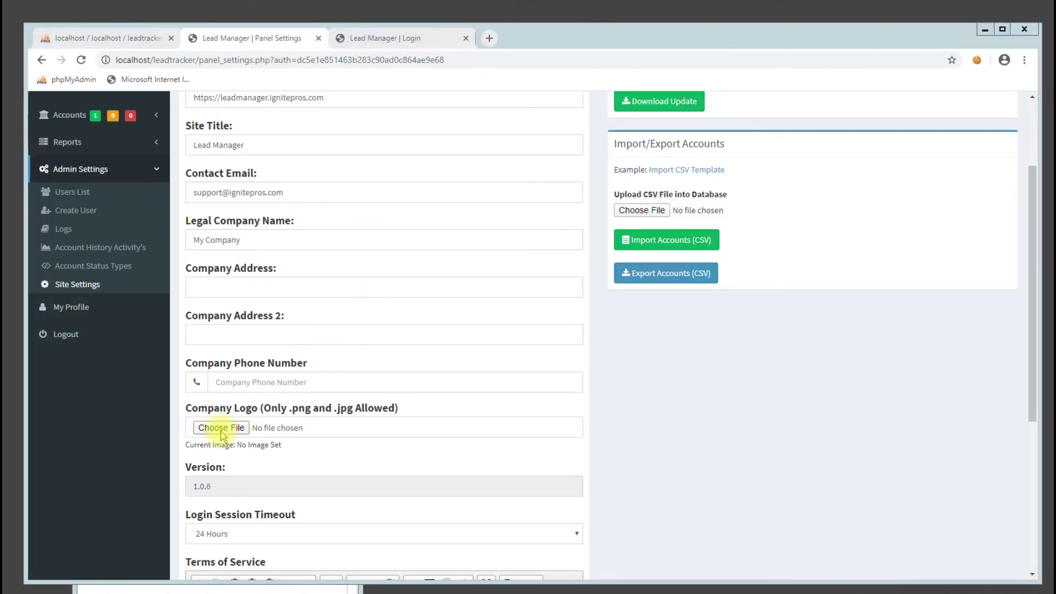
{"action": "double_click", "coordinate": [231, 169]}
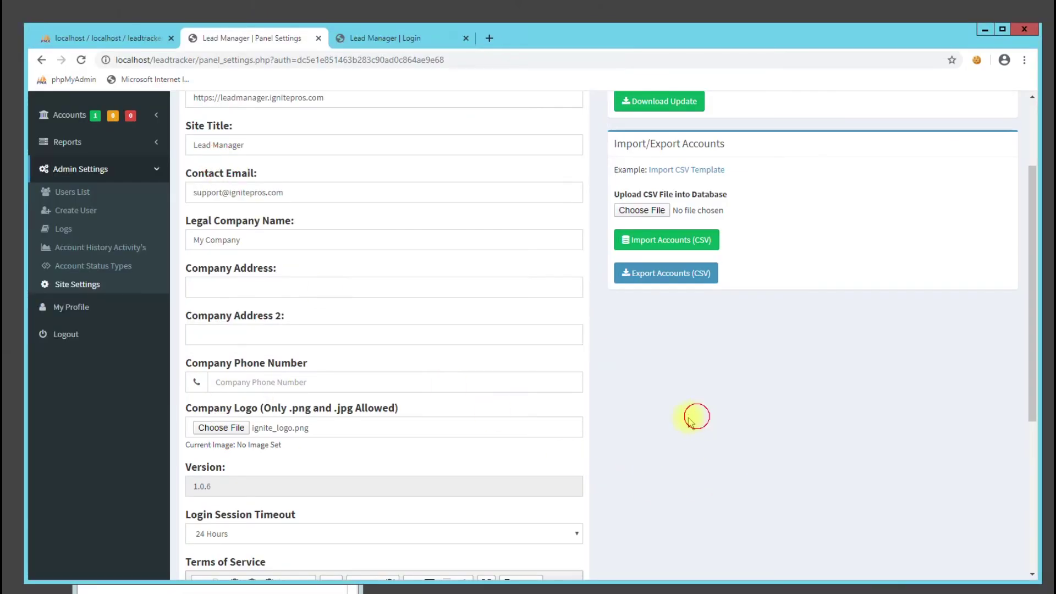
{"action": "scroll", "coordinate": [617, 427], "scroll_direction": "down", "scroll_amount": 5}
{"action": "left_click", "coordinate": [551, 516]}
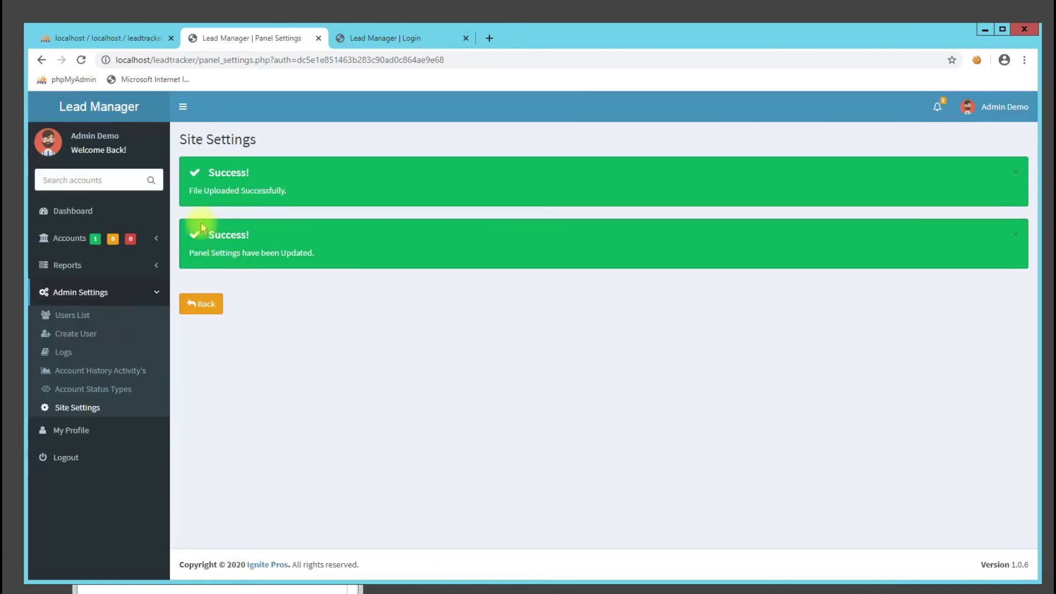
{"action": "left_click_drag", "start_coordinate": [203, 190], "coordinate": [280, 191]}
{"action": "left_click", "coordinate": [202, 304]}
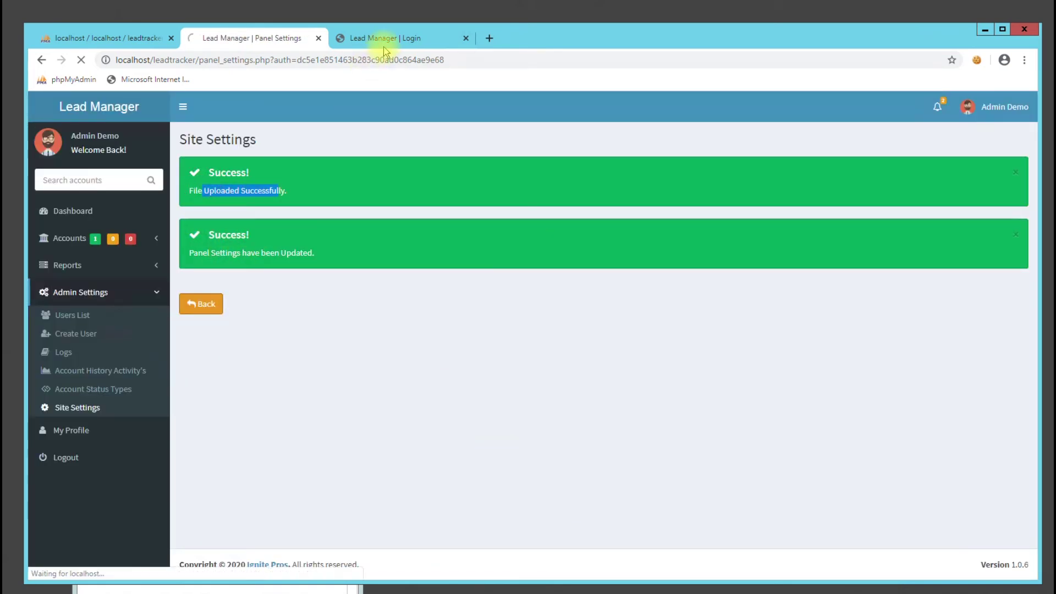
Reload the login page to confirm the logo appears, then return to settings
{"action": "left_click", "coordinate": [384, 48]}
{"action": "left_click", "coordinate": [380, 56]}
{"action": "key", "text": "Return"}
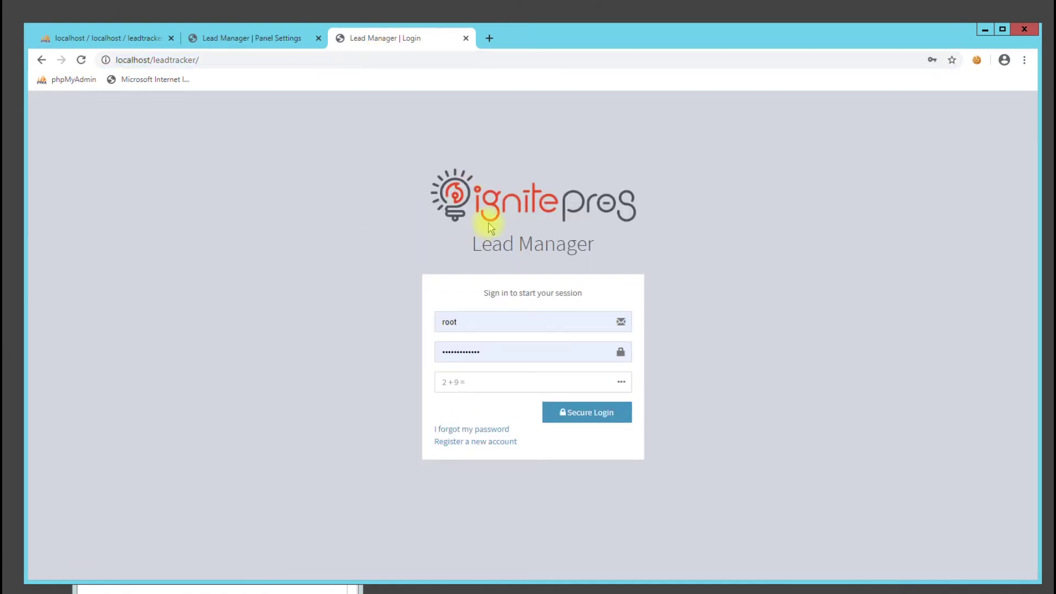
{"action": "left_click", "coordinate": [246, 44]}
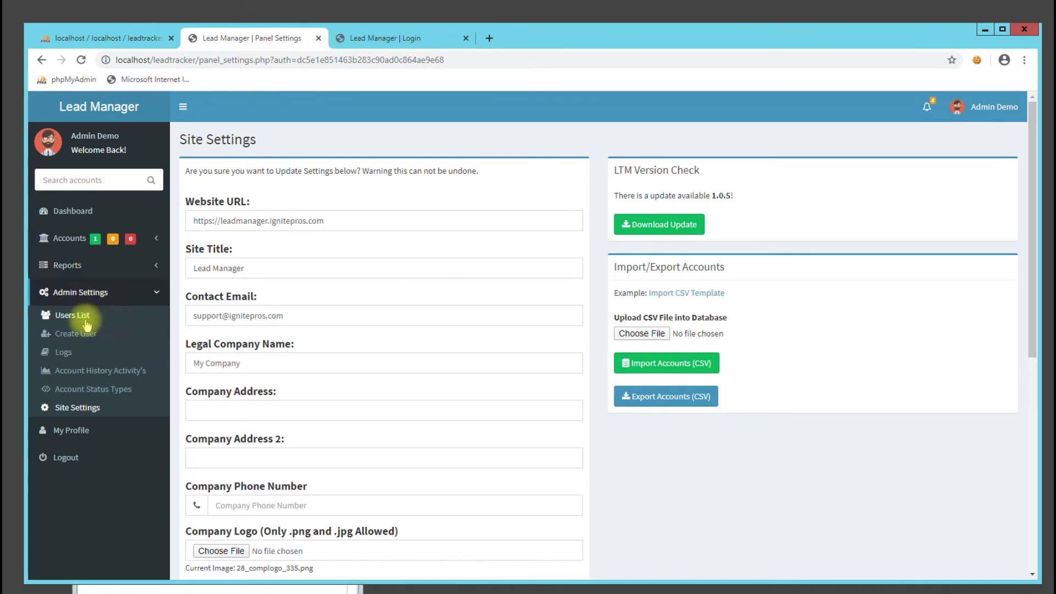
Tick 'I agree to the Terms of Service' in the profile Settings and update the profile
{"action": "left_click", "coordinate": [89, 216]}
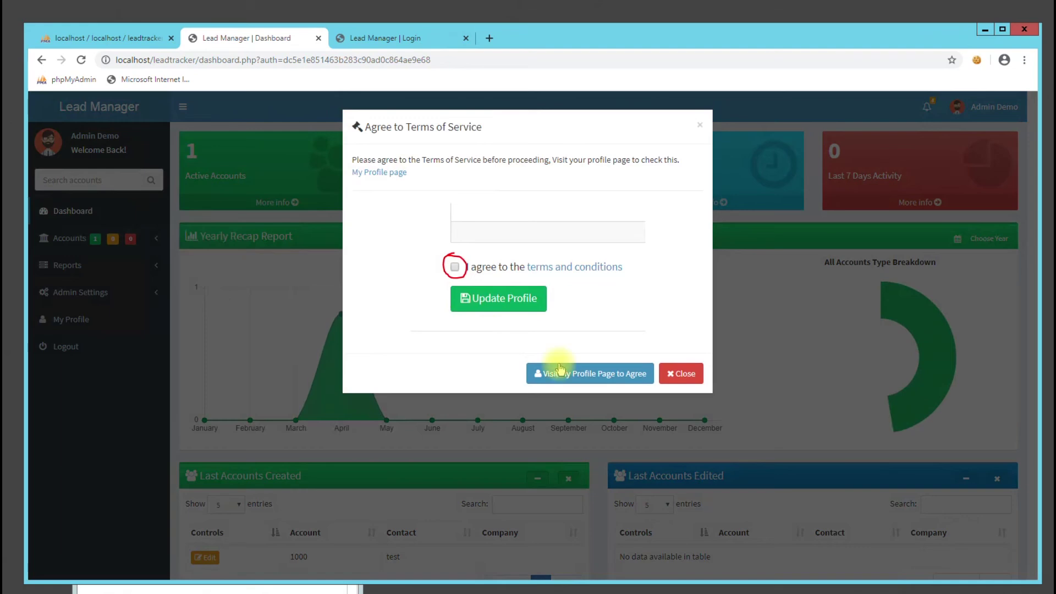
{"action": "left_click", "coordinate": [561, 375]}
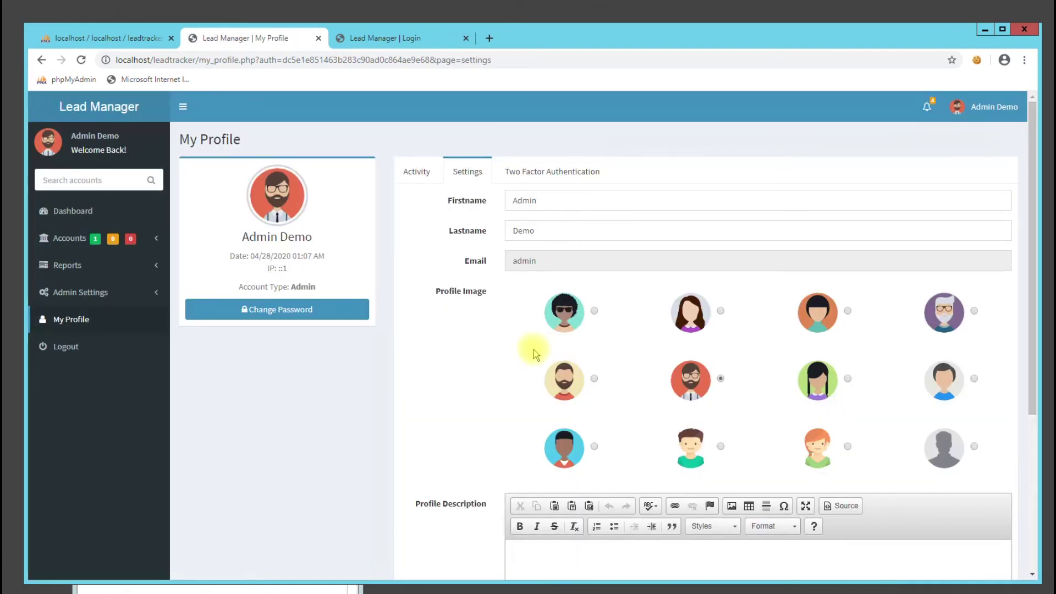
{"action": "scroll", "coordinate": [550, 352], "scroll_direction": "down", "scroll_amount": 3}
{"action": "scroll", "coordinate": [559, 355], "scroll_direction": "down", "scroll_amount": 1}
{"action": "scroll", "coordinate": [511, 275], "scroll_direction": "up", "scroll_amount": 5}
{"action": "left_click", "coordinate": [526, 173]}
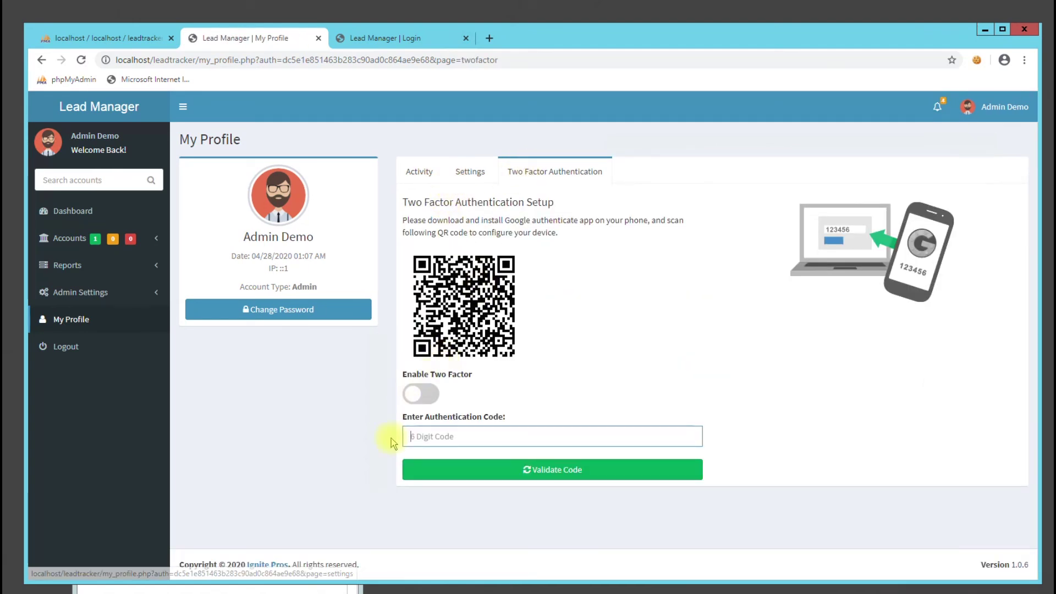
{"action": "left_click", "coordinate": [469, 172]}
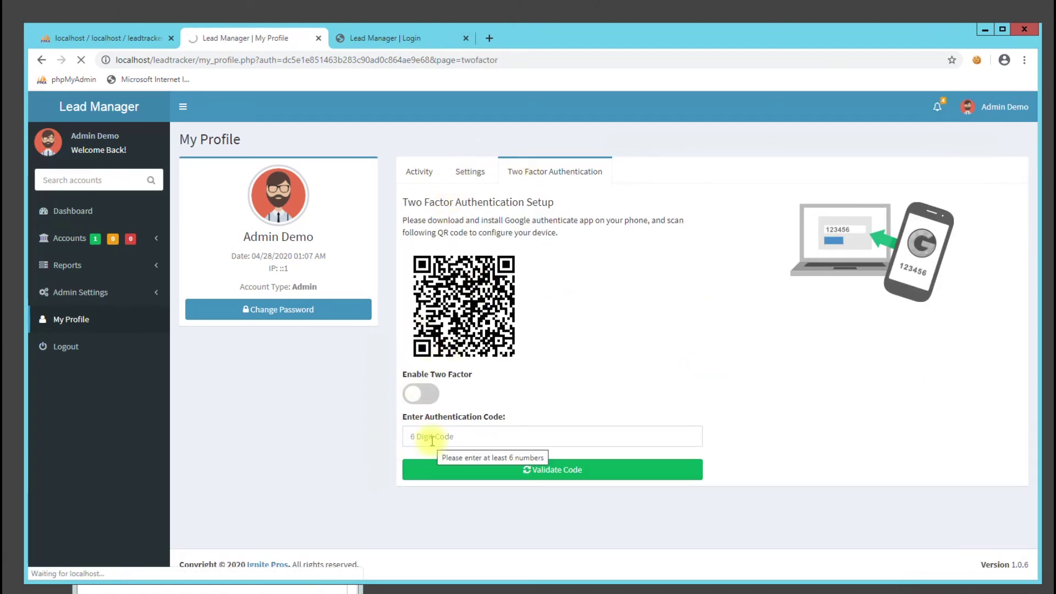
{"action": "scroll", "coordinate": [427, 407], "scroll_direction": "down", "scroll_amount": 5}
{"action": "left_click", "coordinate": [508, 458]}
{"action": "left_click", "coordinate": [523, 502]}
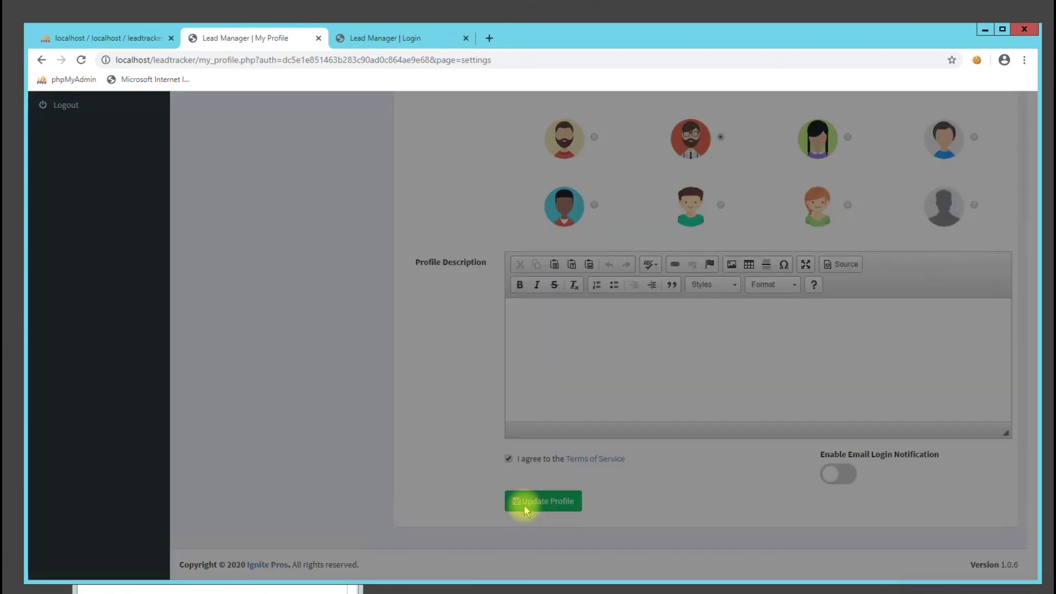
{"action": "left_click", "coordinate": [525, 505]}
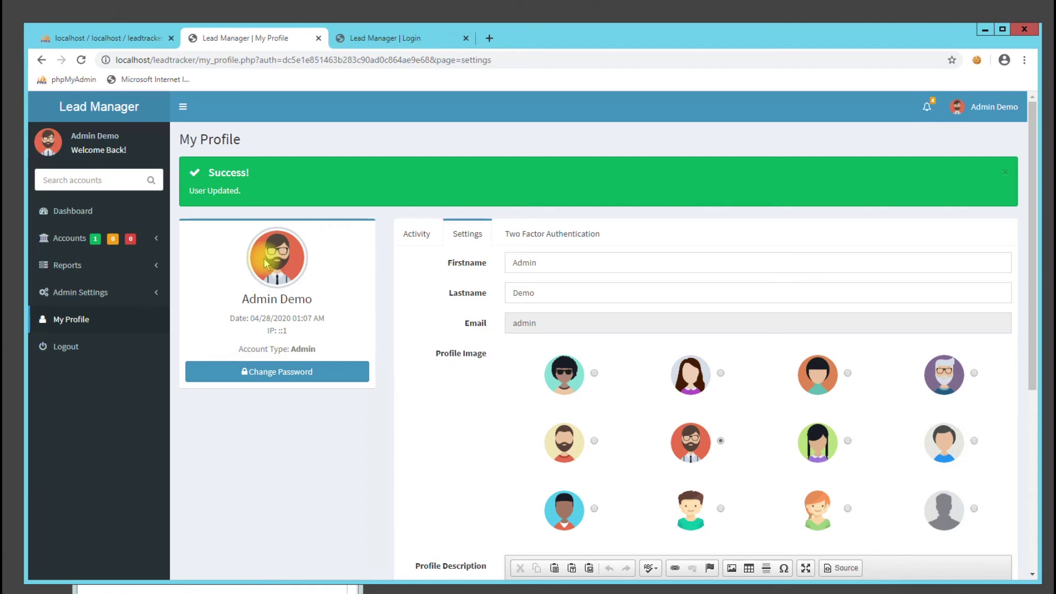
Return to the dashboard and minimize the database notes window
{"action": "left_click", "coordinate": [84, 213]}
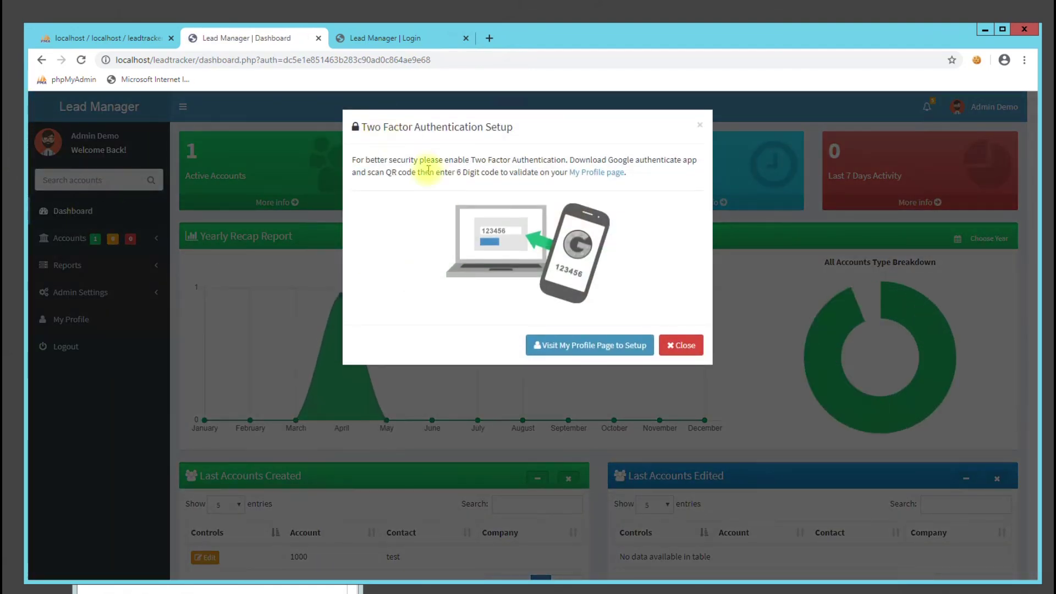
{"action": "left_click", "coordinate": [213, 588]}
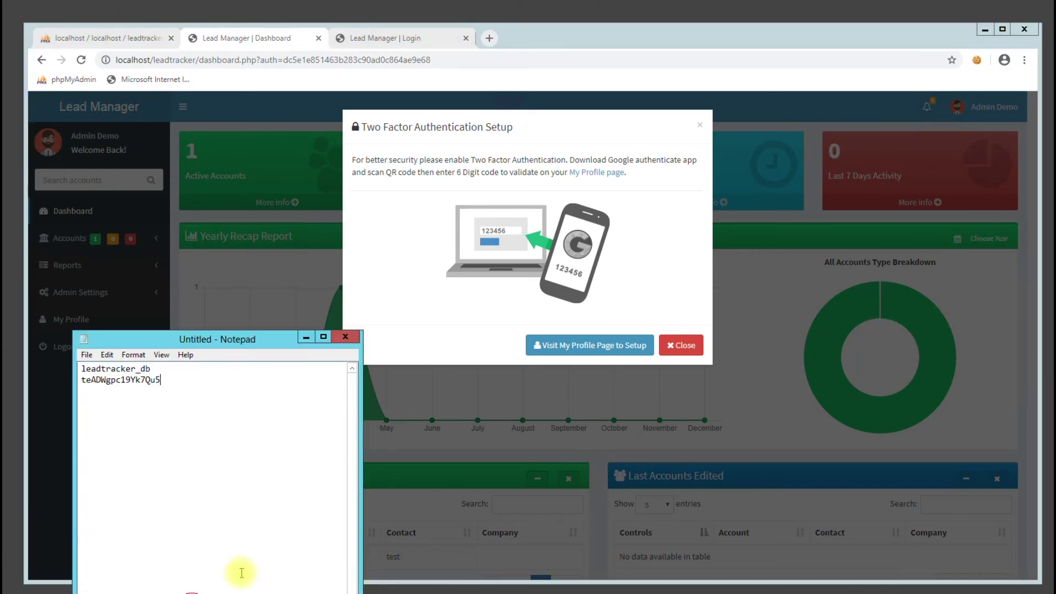
{"action": "left_click", "coordinate": [306, 336]}
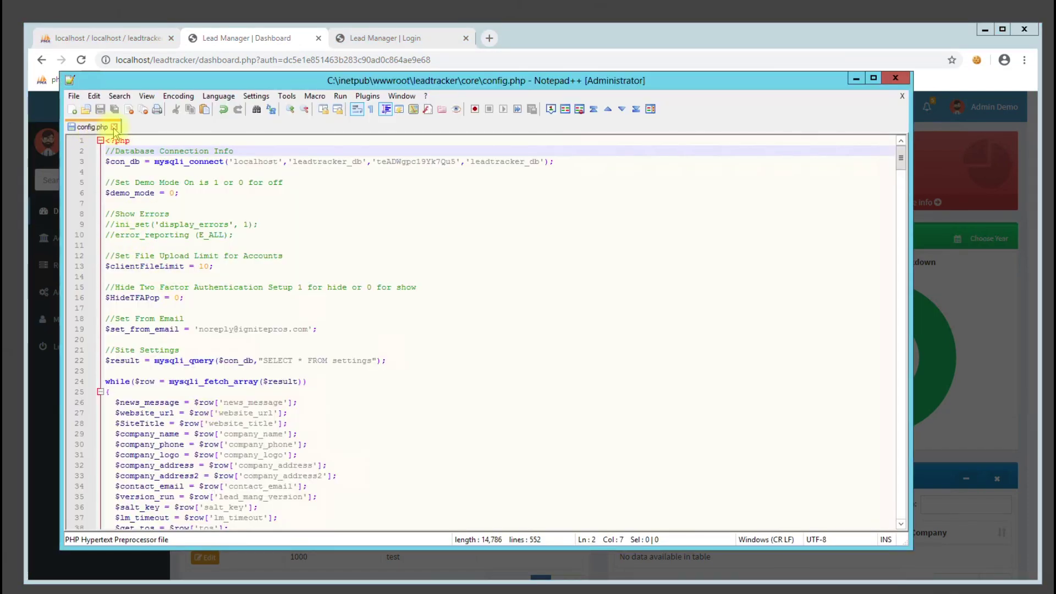
Change $HideTFAPop on line 16 from 0 to 1, save config.php, and reload the dashboard
{"action": "left_click", "coordinate": [179, 297]}
{"action": "key", "text": "BackSpace"}
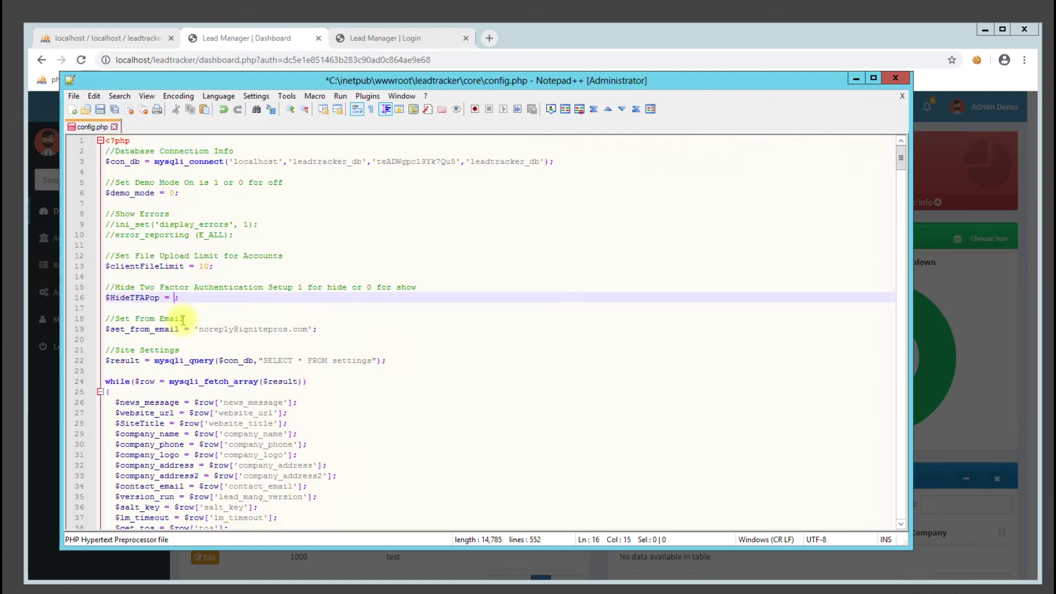
{"action": "key", "text": "ctrl+s"}
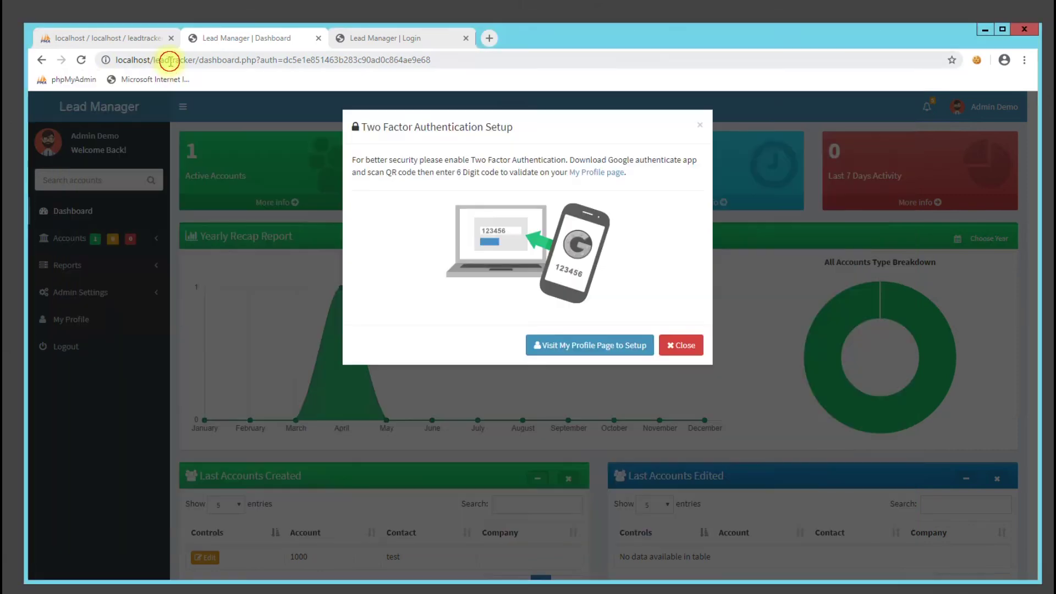
{"action": "left_click", "coordinate": [170, 61]}
{"action": "key", "text": "Return"}
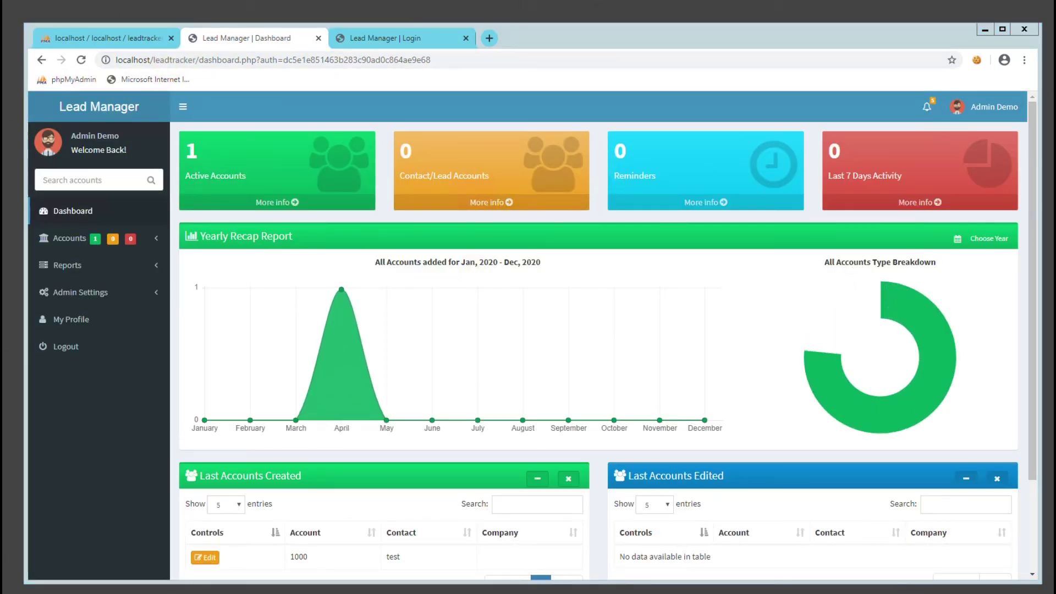
{"action": "key", "text": "alt+Tab"}
Review the set_from_email, clientFileLimit 10 and demo_mode settings, then minimize Notepad++
{"action": "double_click", "coordinate": [140, 329]}
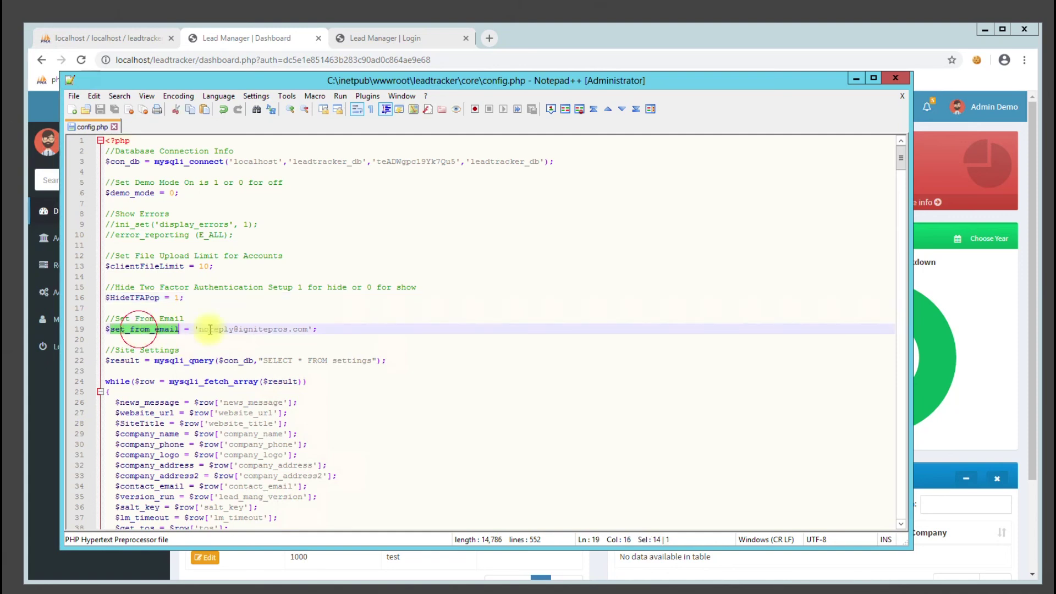
{"action": "double_click", "coordinate": [152, 266]}
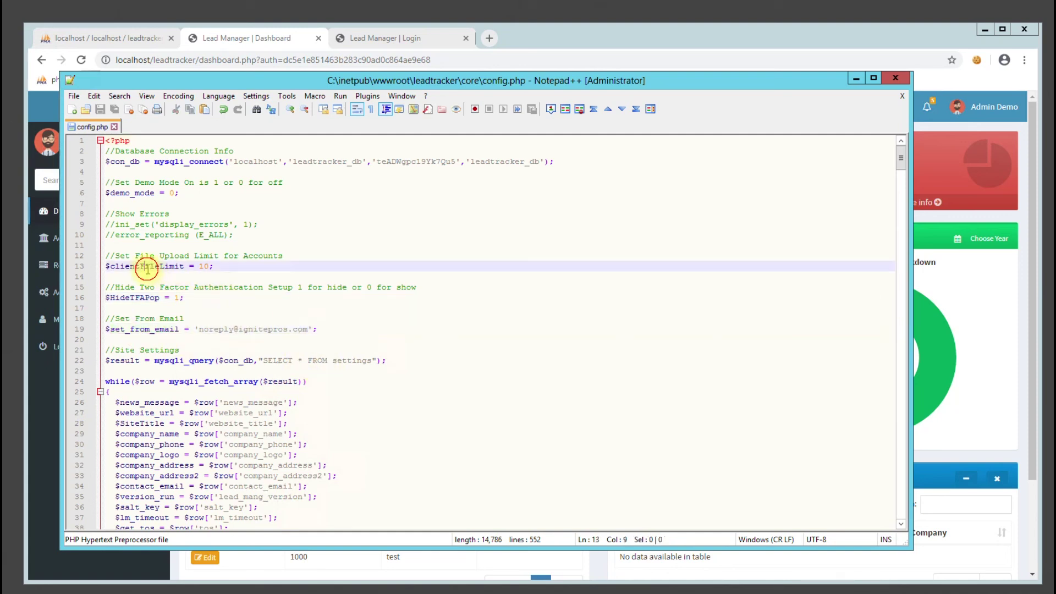
{"action": "double_click", "coordinate": [204, 266]}
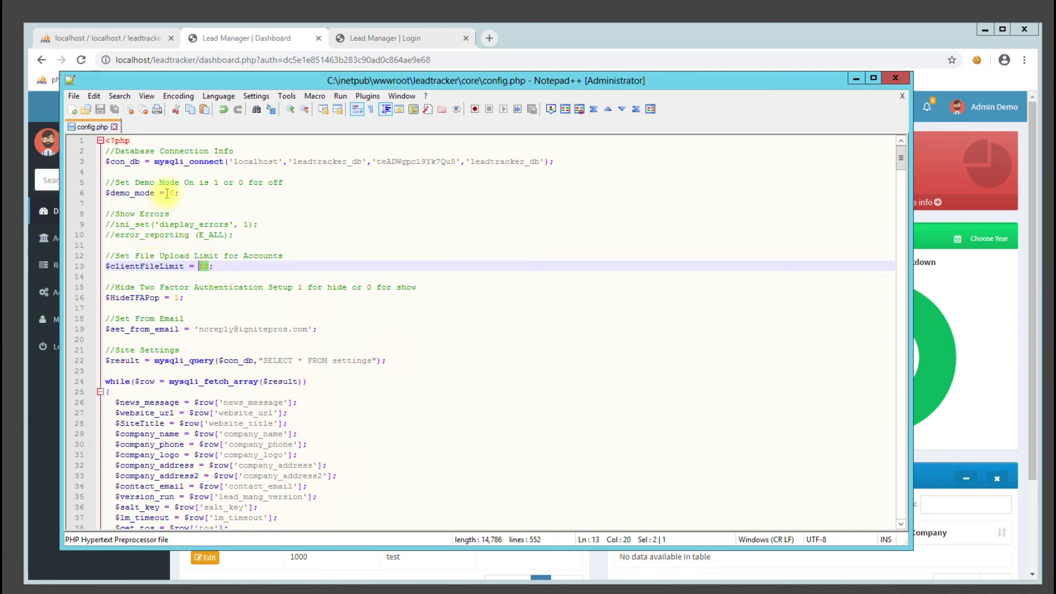
{"action": "left_click_drag", "start_coordinate": [155, 192], "coordinate": [120, 193]}
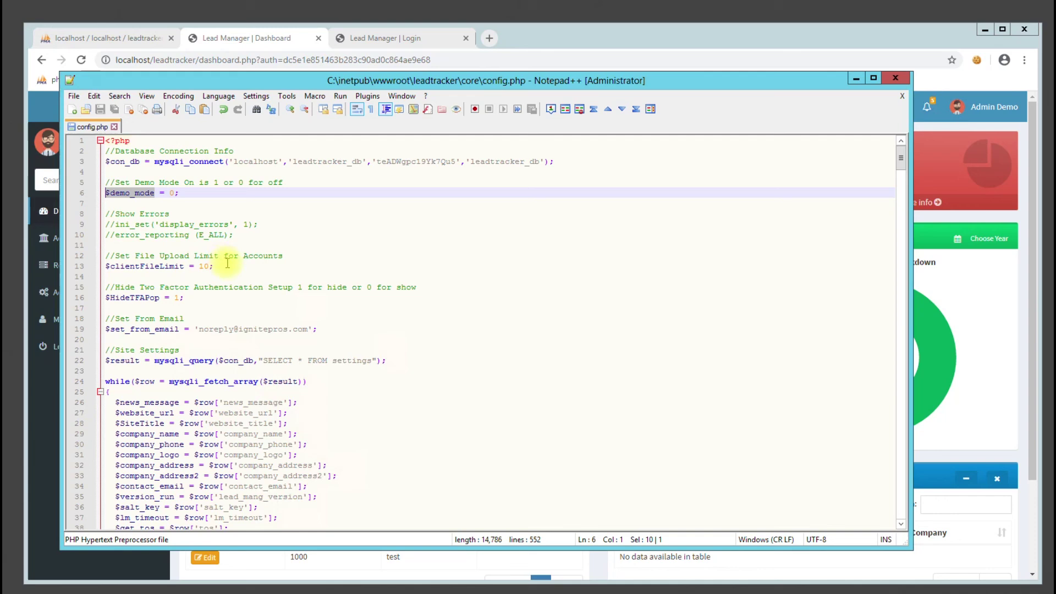
{"action": "scroll", "coordinate": [227, 264], "scroll_direction": "down", "scroll_amount": 14}
{"action": "scroll", "coordinate": [240, 277], "scroll_direction": "up", "scroll_amount": 14}
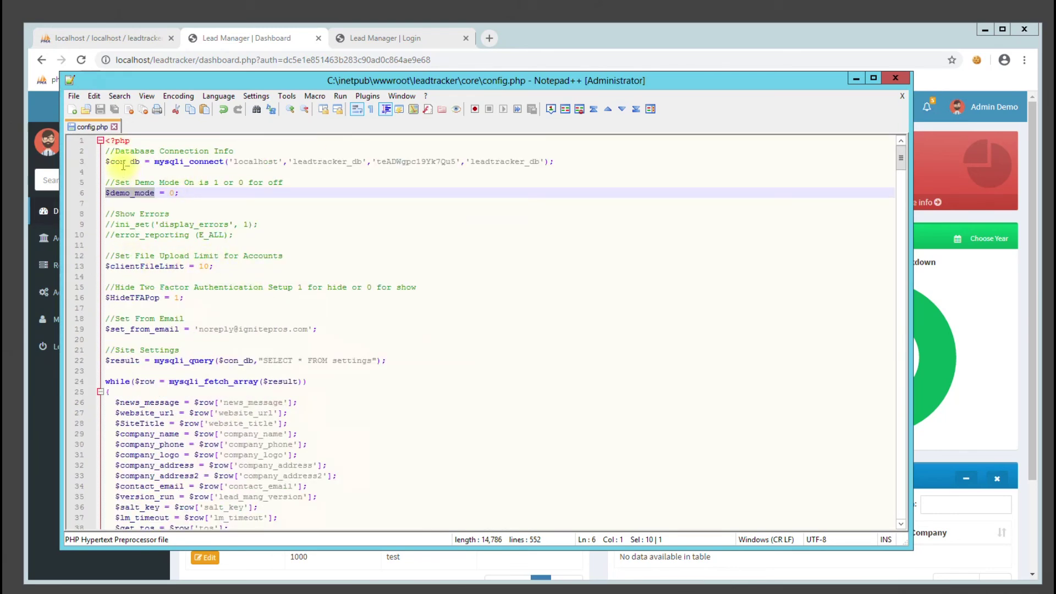
{"action": "left_click", "coordinate": [901, 77]}
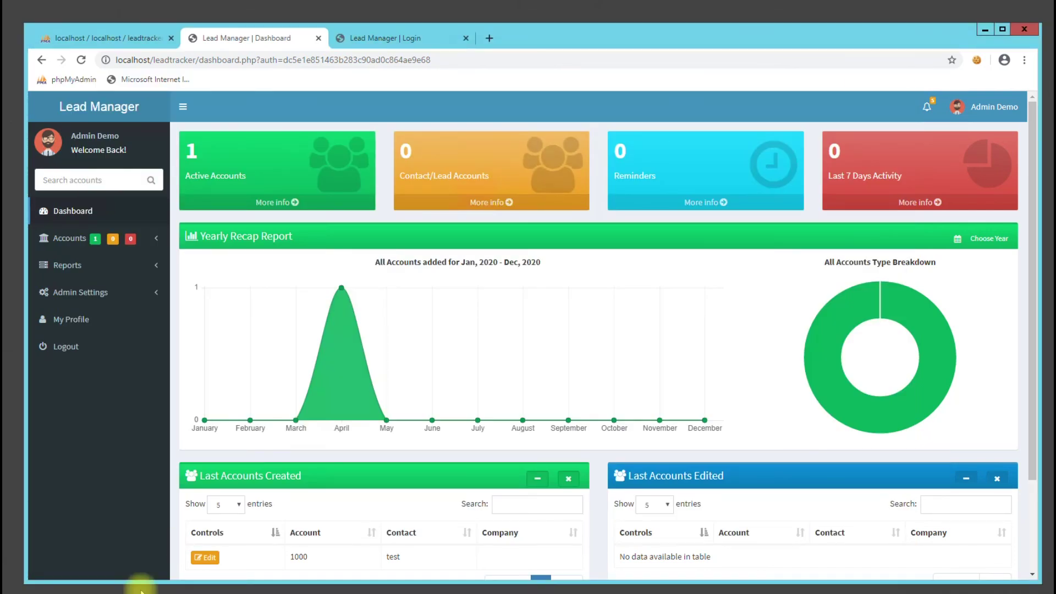